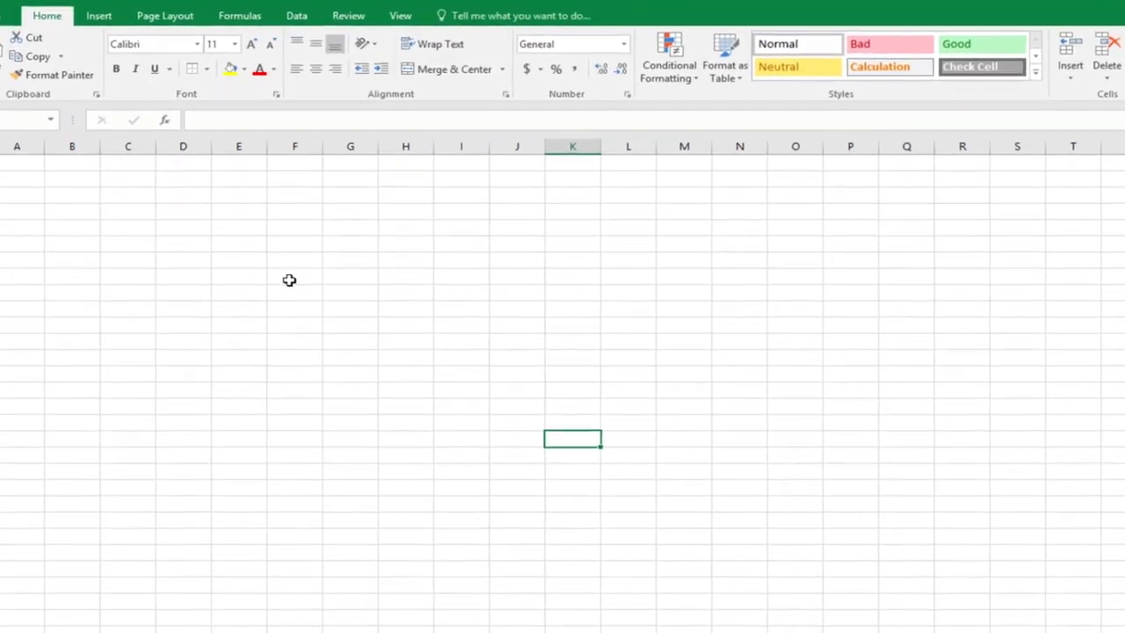
Select F8:O25 and give it a top border
left_click_drag(248, 235, 554, 339)
left_click_drag(693, 420, 819, 551)
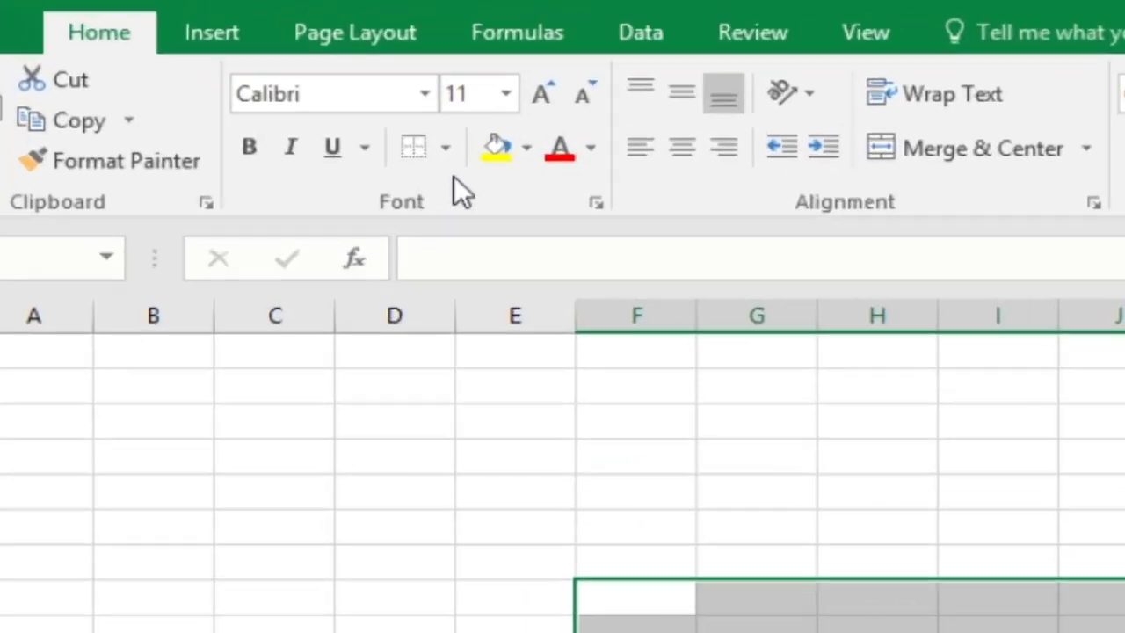
left_click(208, 69)
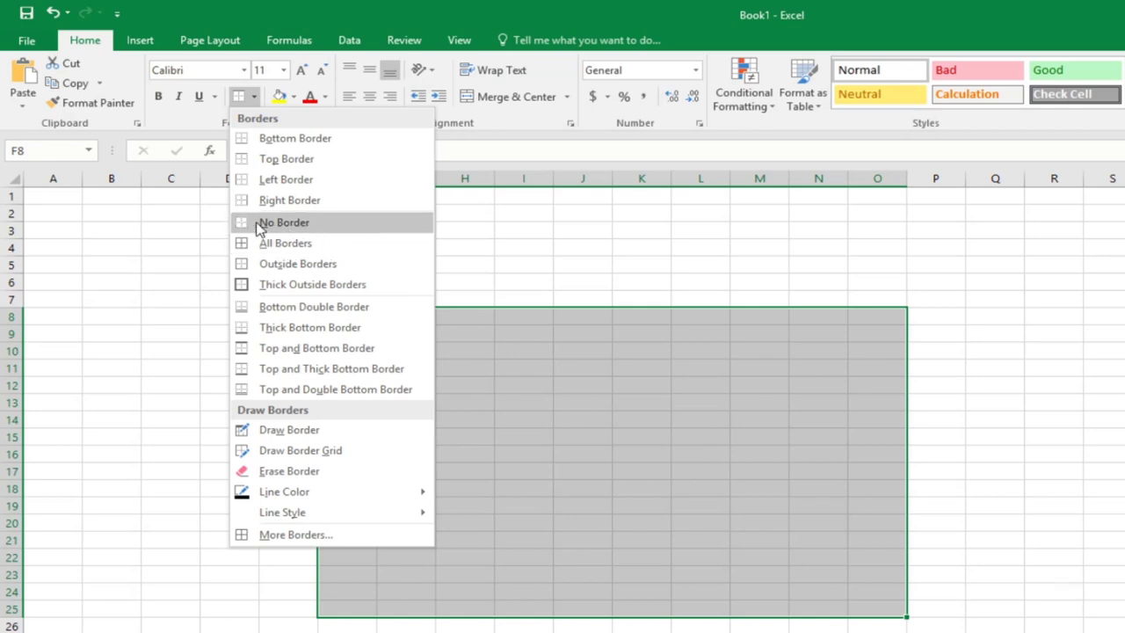
left_click(279, 161)
left_click(372, 326)
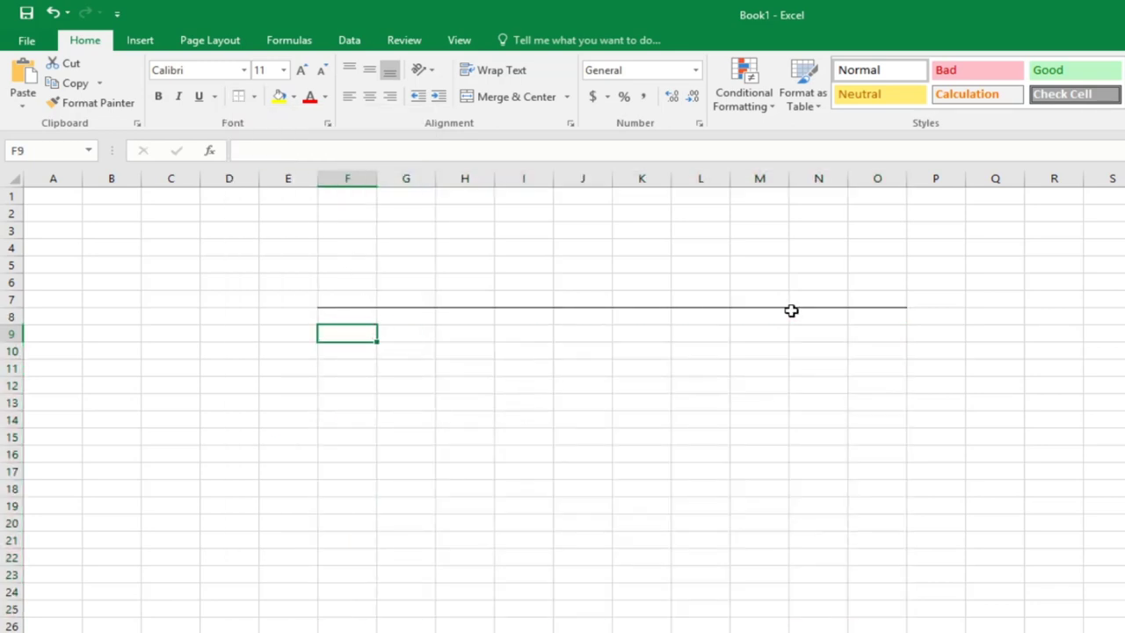
Reselect F8:O25 and add bottom, left and right borders to close the box
mouse_move(884, 314)
left_mouse_down()
mouse_move(476, 426)
mouse_move(329, 611)
left_mouse_up()
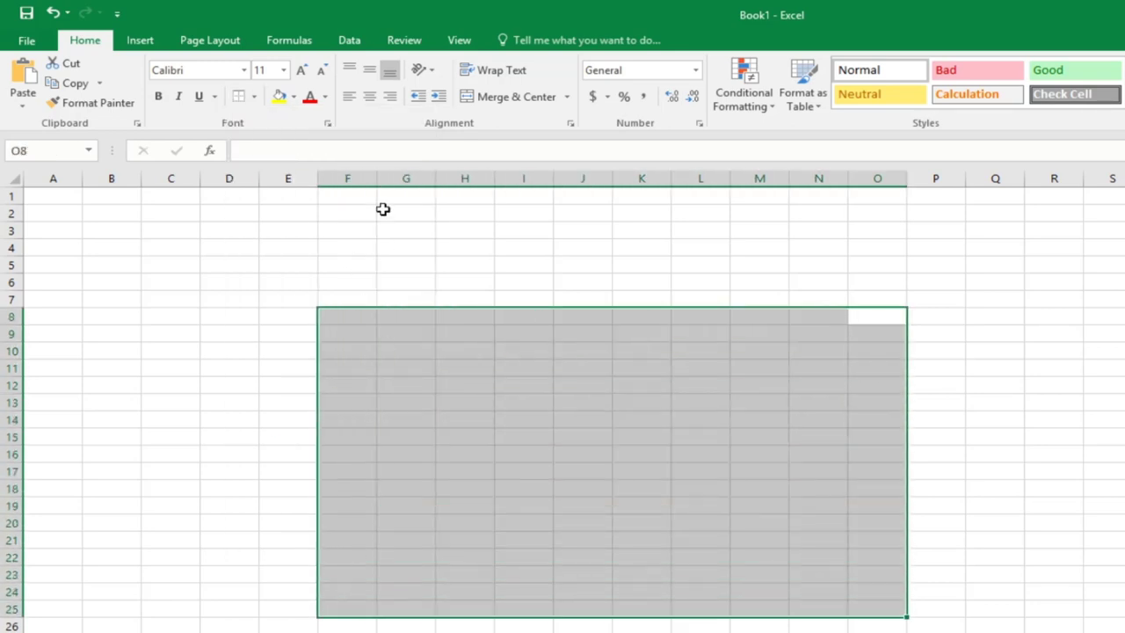
left_click(253, 96)
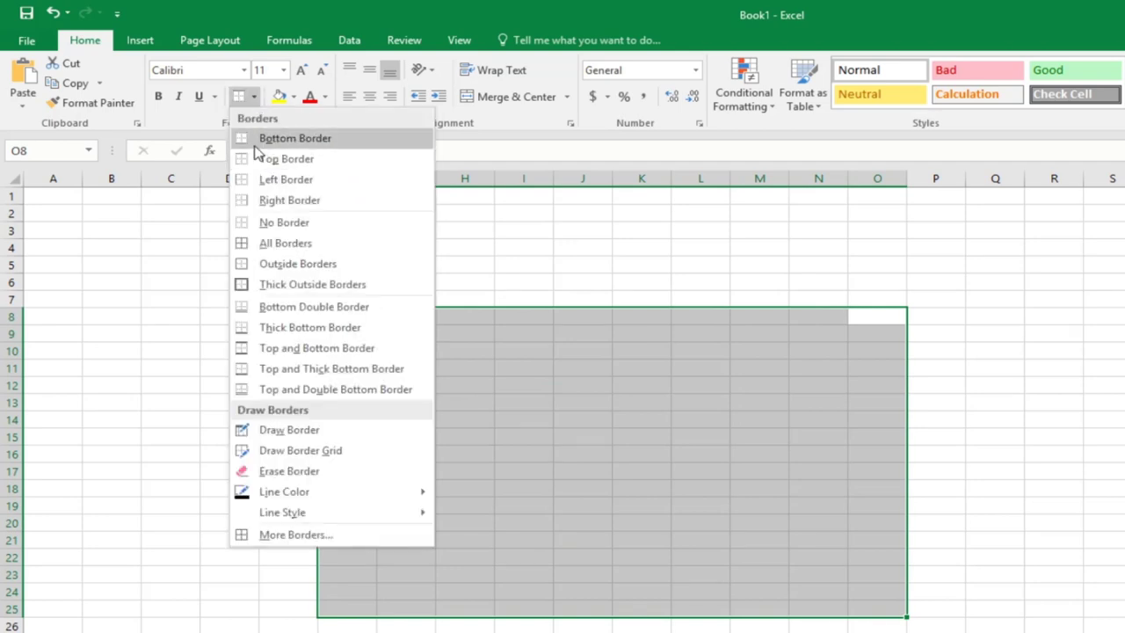
left_click(256, 143)
left_click(254, 97)
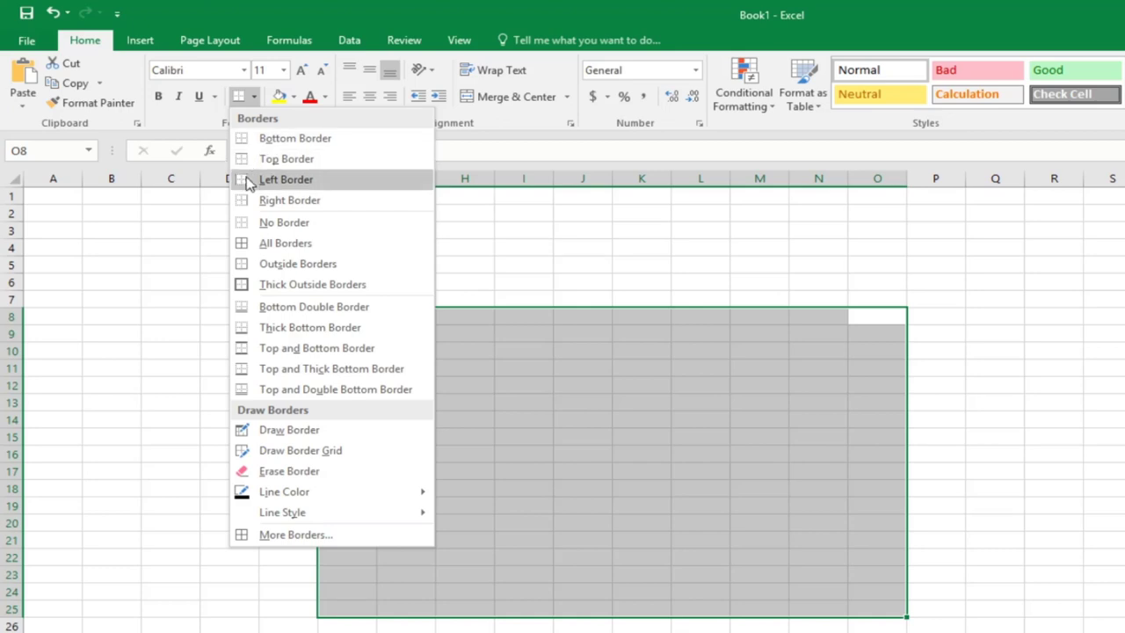
left_click(255, 180)
left_click(254, 96)
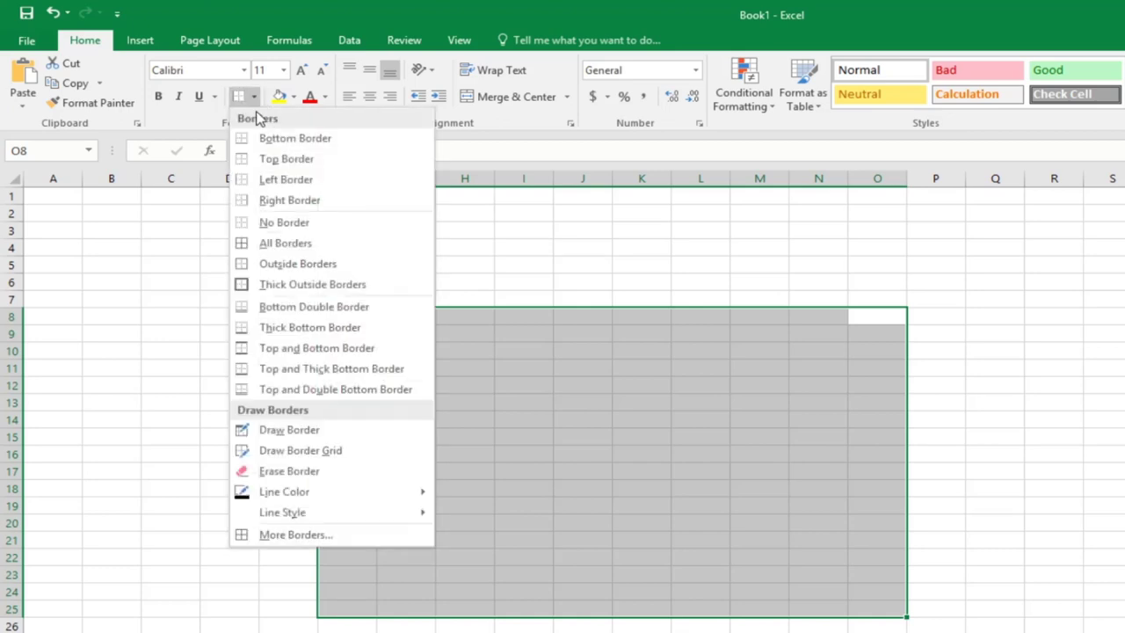
left_click(260, 200)
left_click(615, 332)
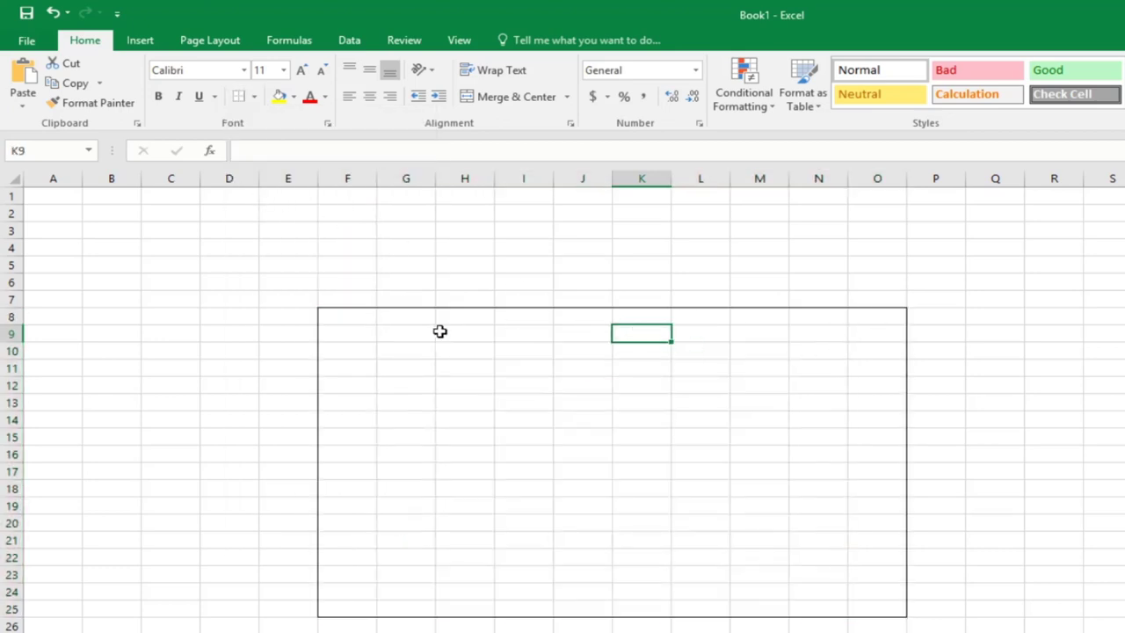
Apply No Border to F8:O25, then select G7:O23 for the new table
mouse_move(864, 320)
left_mouse_down()
mouse_move(545, 454)
mouse_move(406, 532)
mouse_move(359, 577)
mouse_move(351, 608)
left_mouse_up()
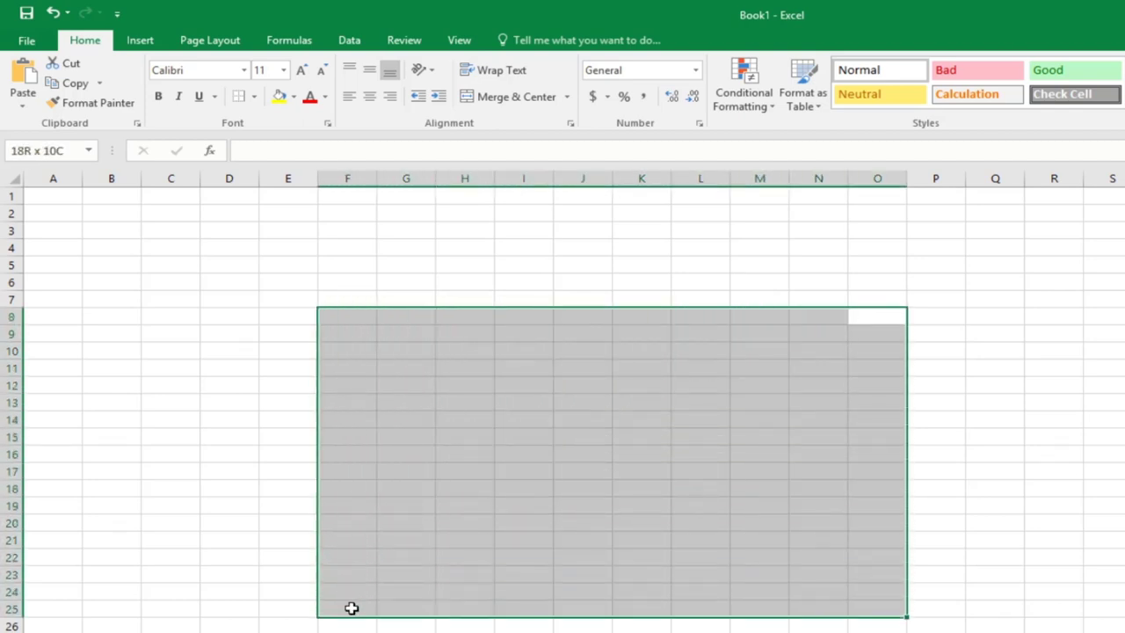
left_click(255, 98)
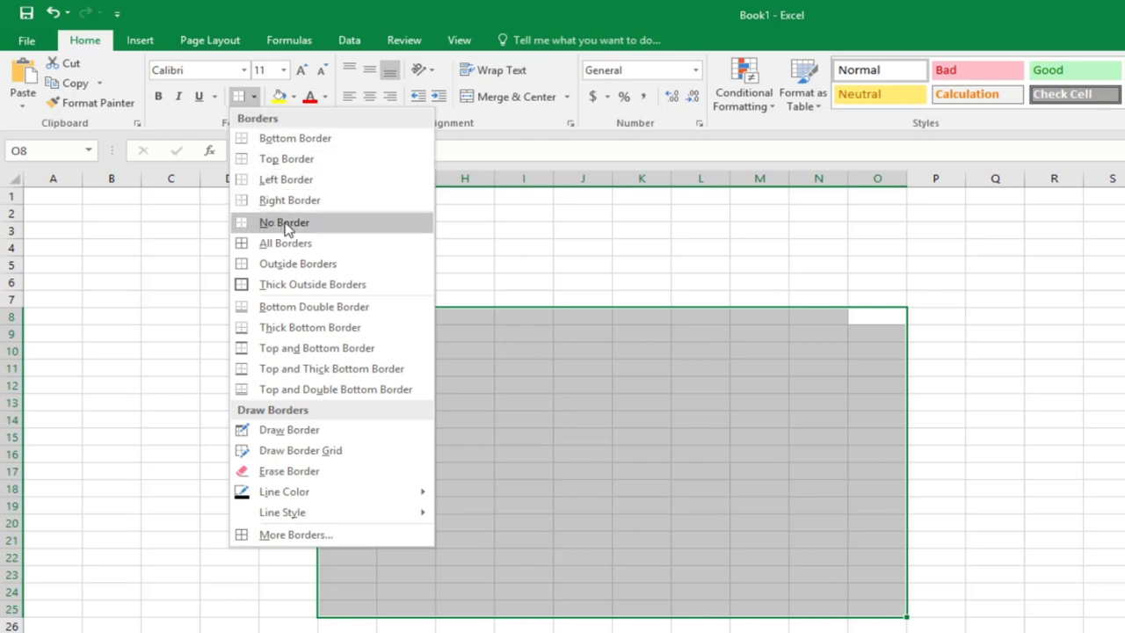
left_click(286, 223)
left_click(694, 329)
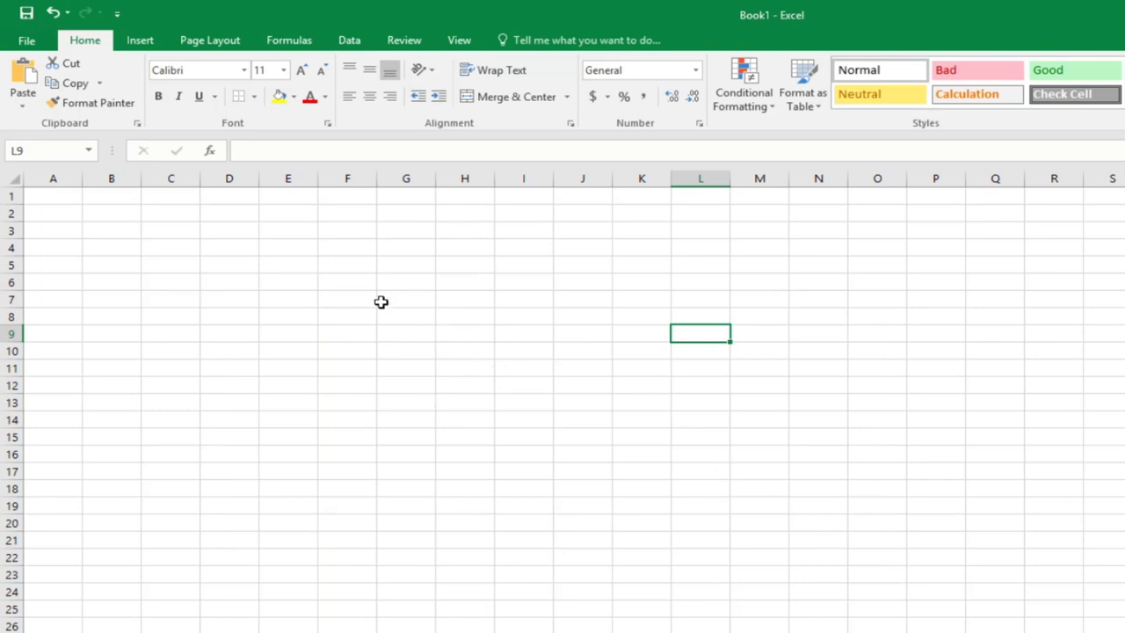
left_click_drag(382, 301, 893, 572)
left_click(253, 97)
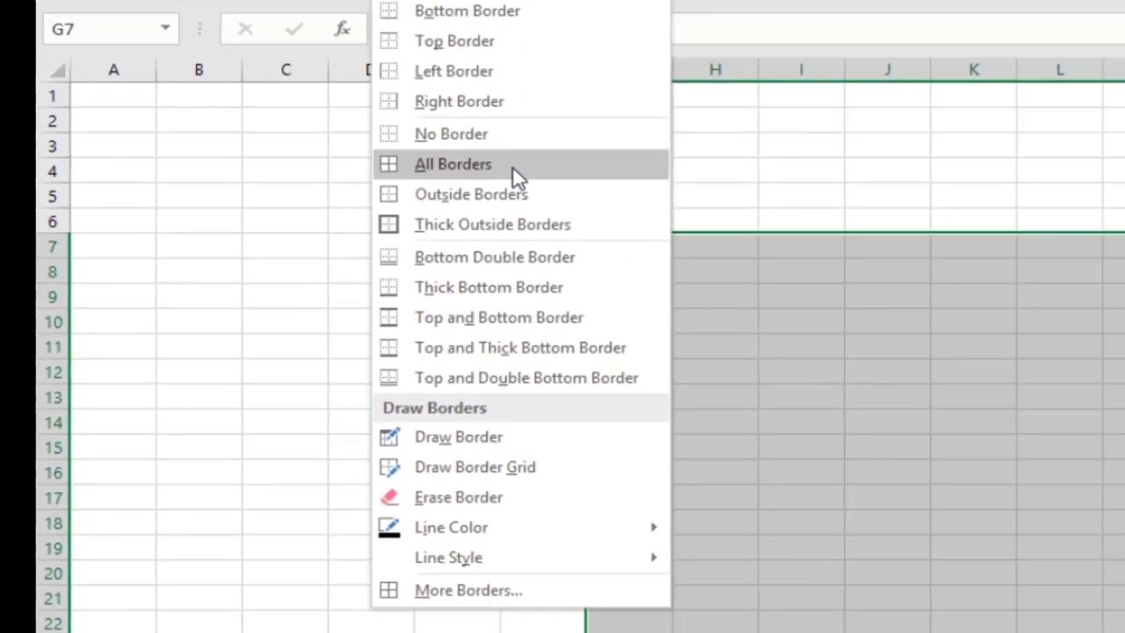
left_click(611, 139)
left_click(498, 339)
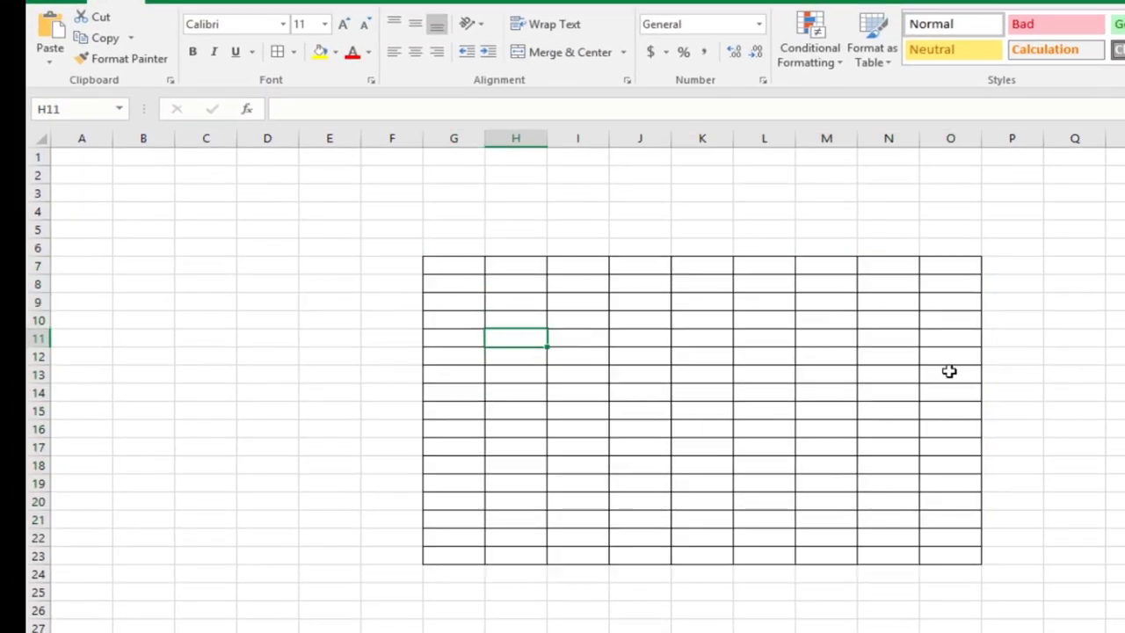
left_click_drag(459, 269, 924, 555)
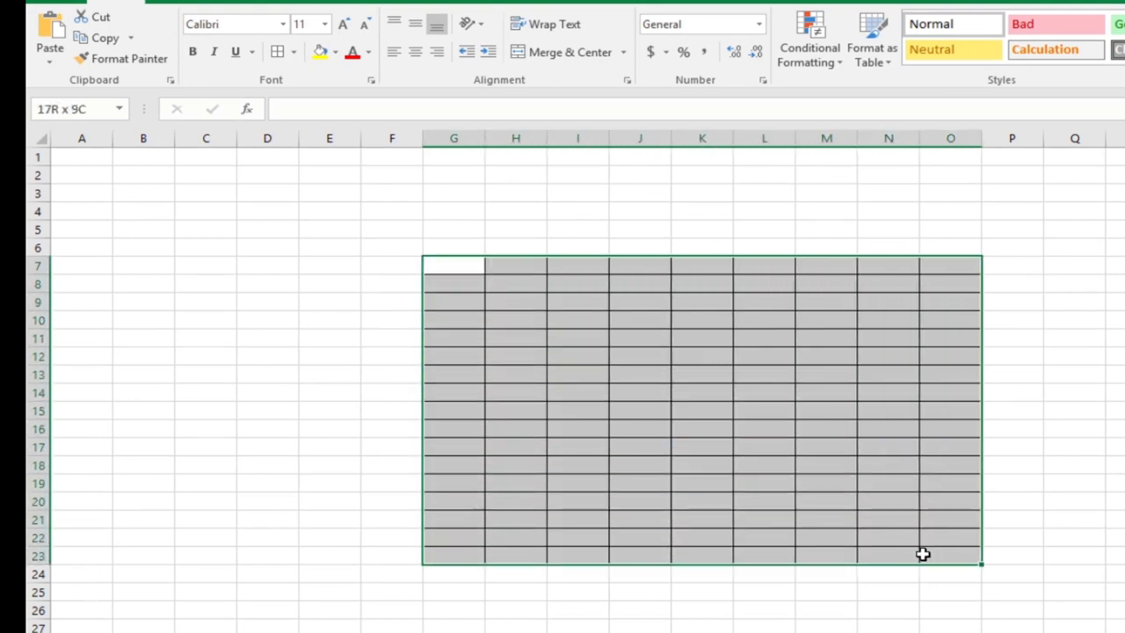
left_click(294, 52)
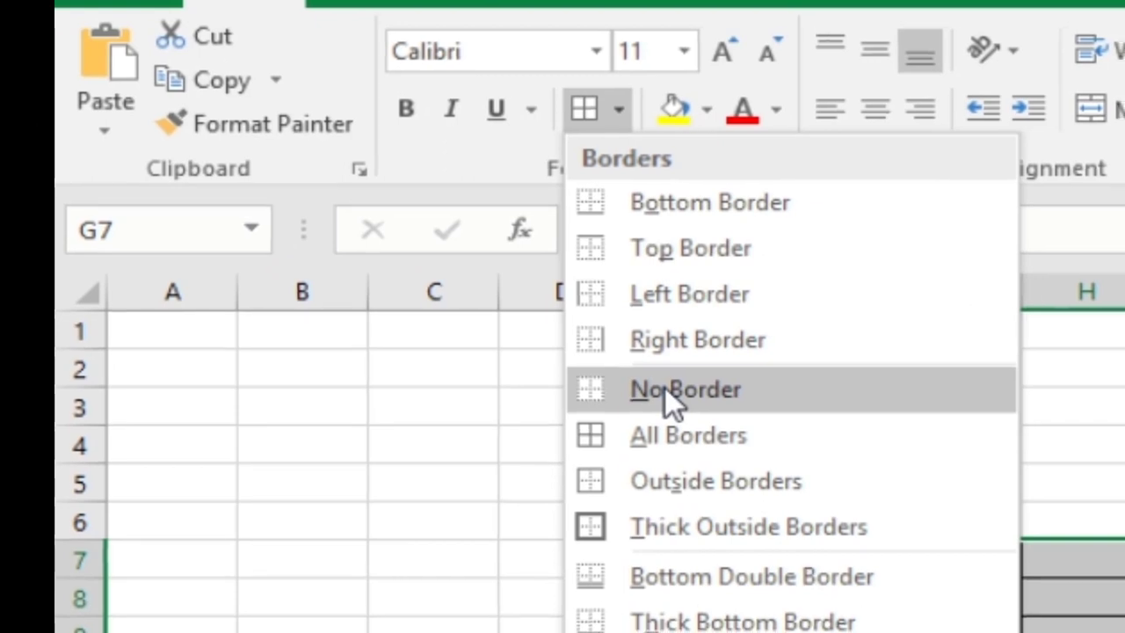
left_click(670, 390)
left_click(562, 339)
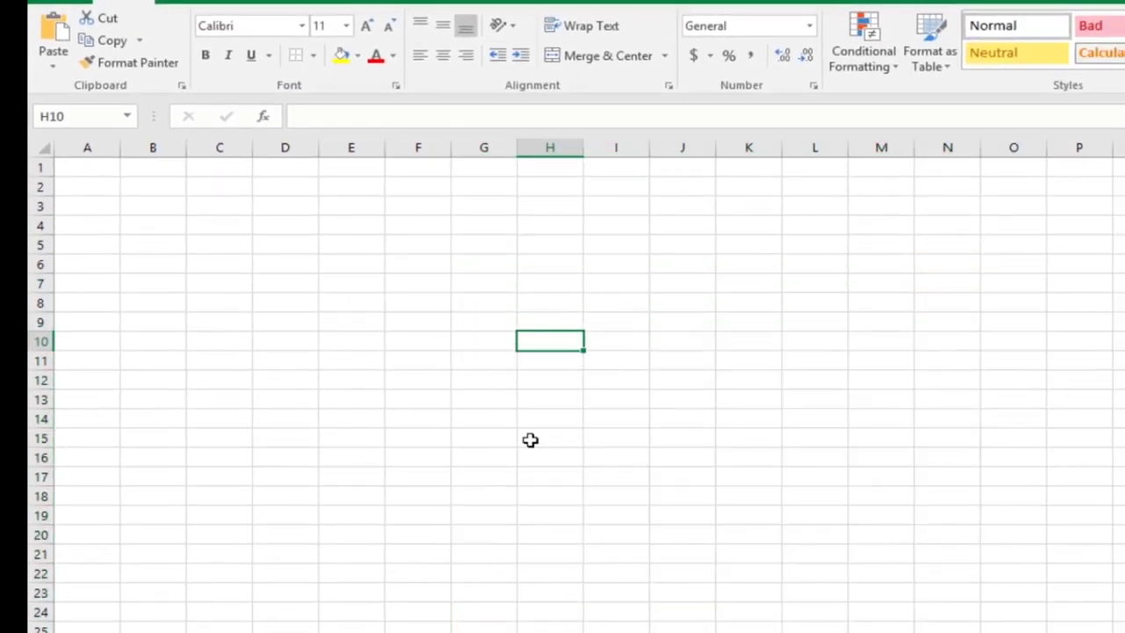
left_click(471, 286)
left_click_drag(471, 286, 1002, 586)
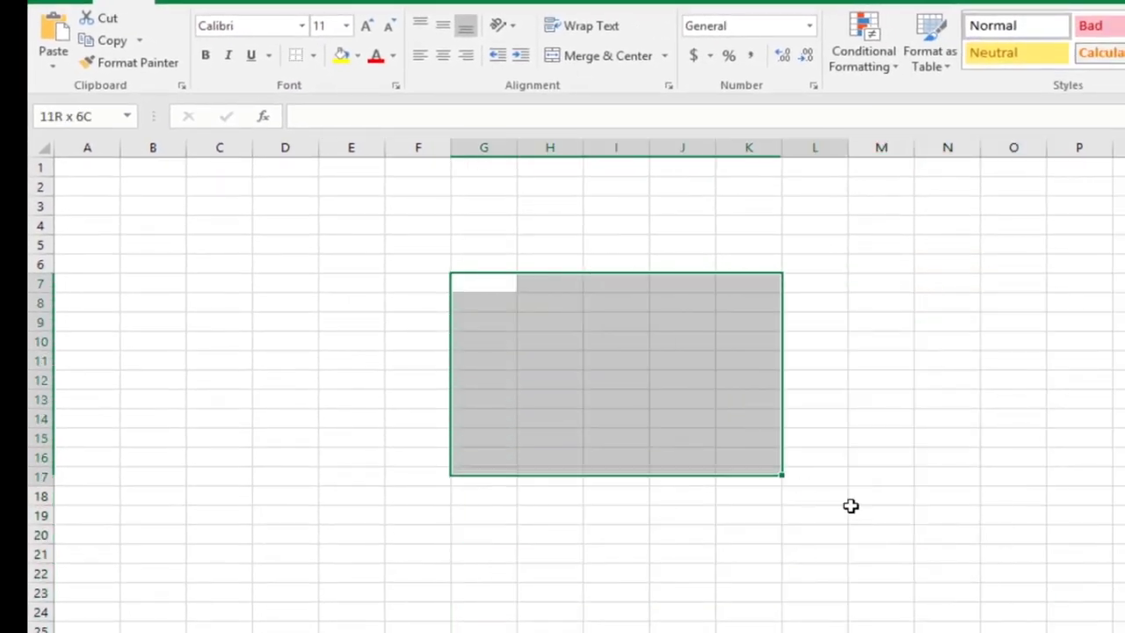
left_click(313, 58)
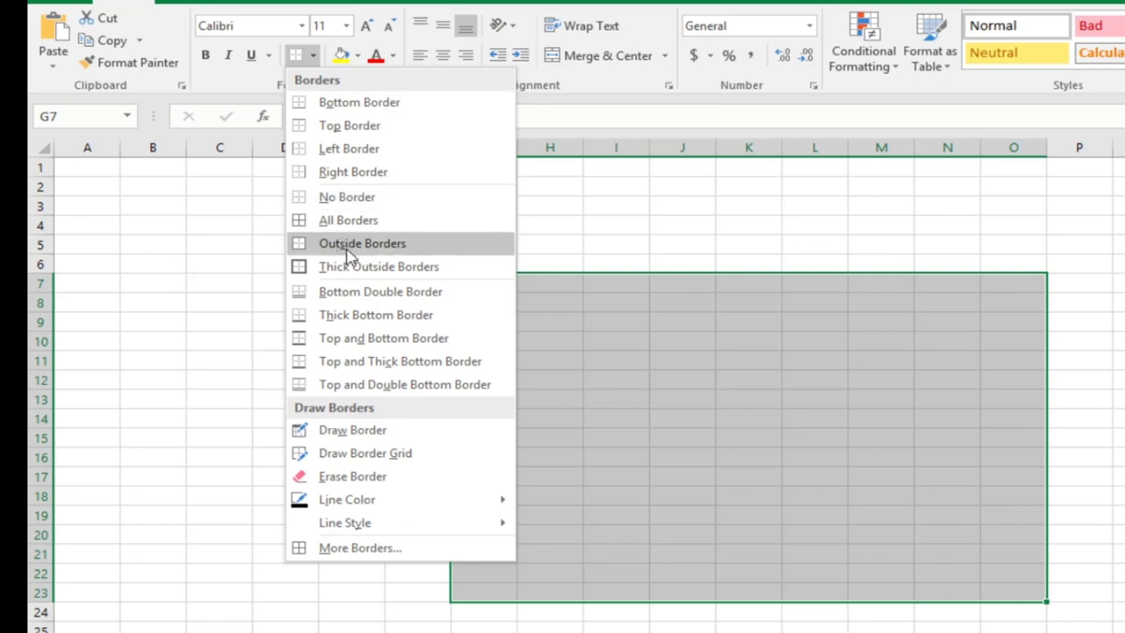
left_click(349, 251)
left_click(586, 337)
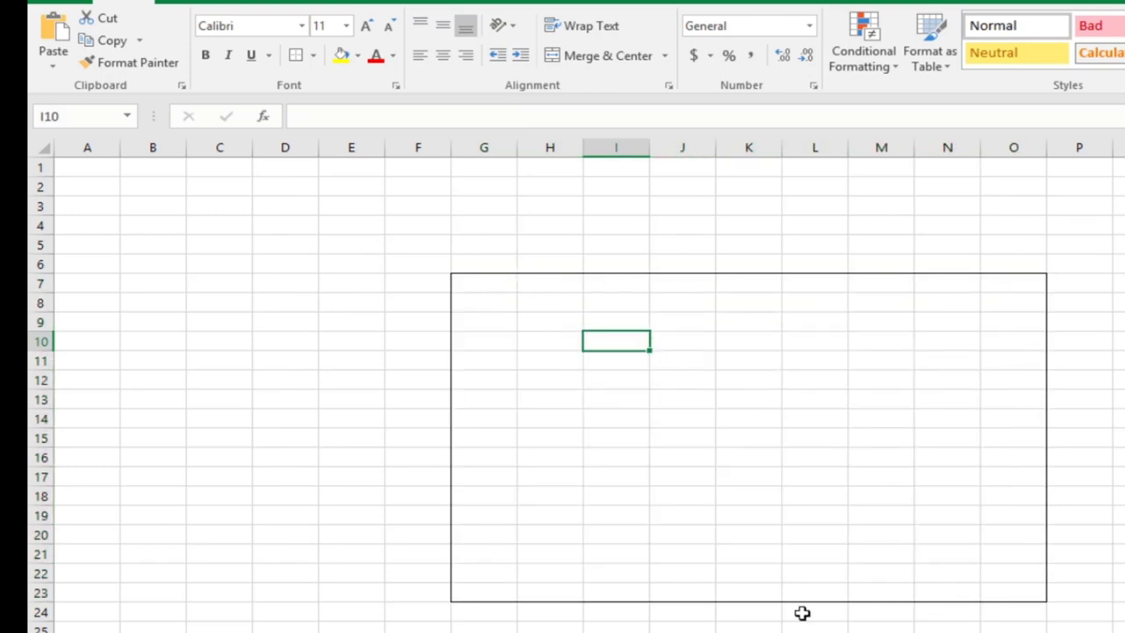
left_click_drag(479, 283, 1017, 589)
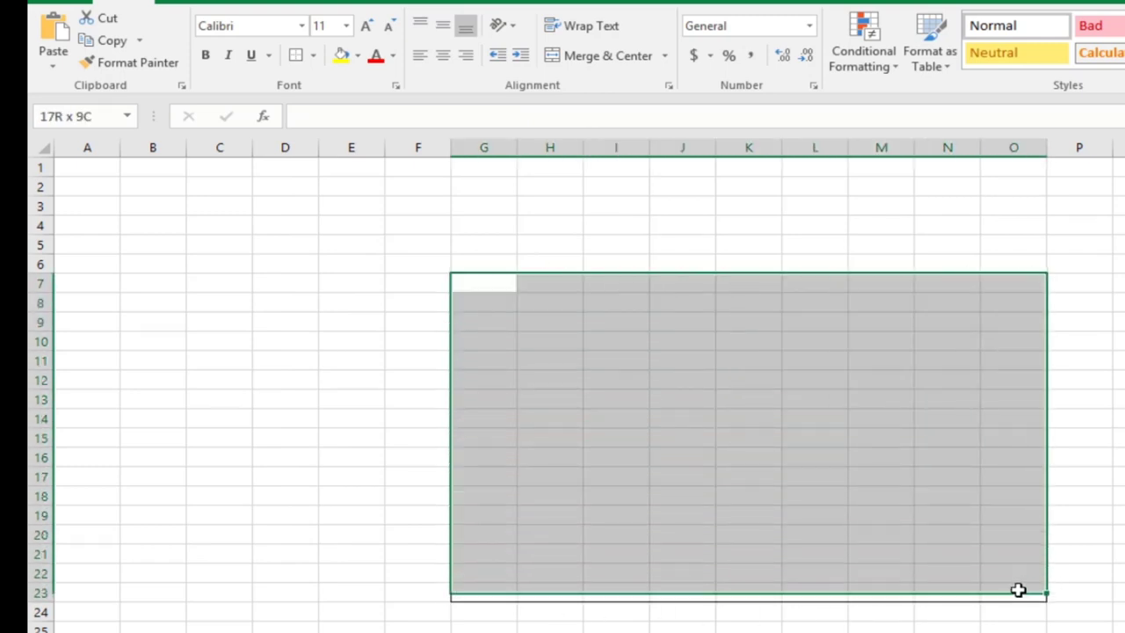
left_click(314, 56)
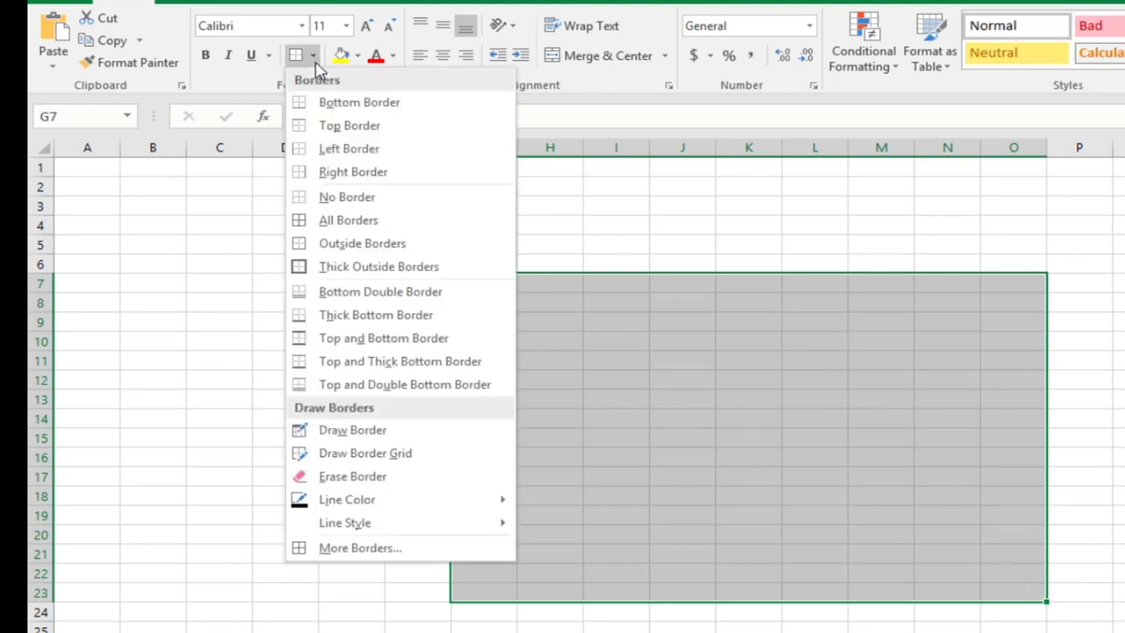
left_click(325, 198)
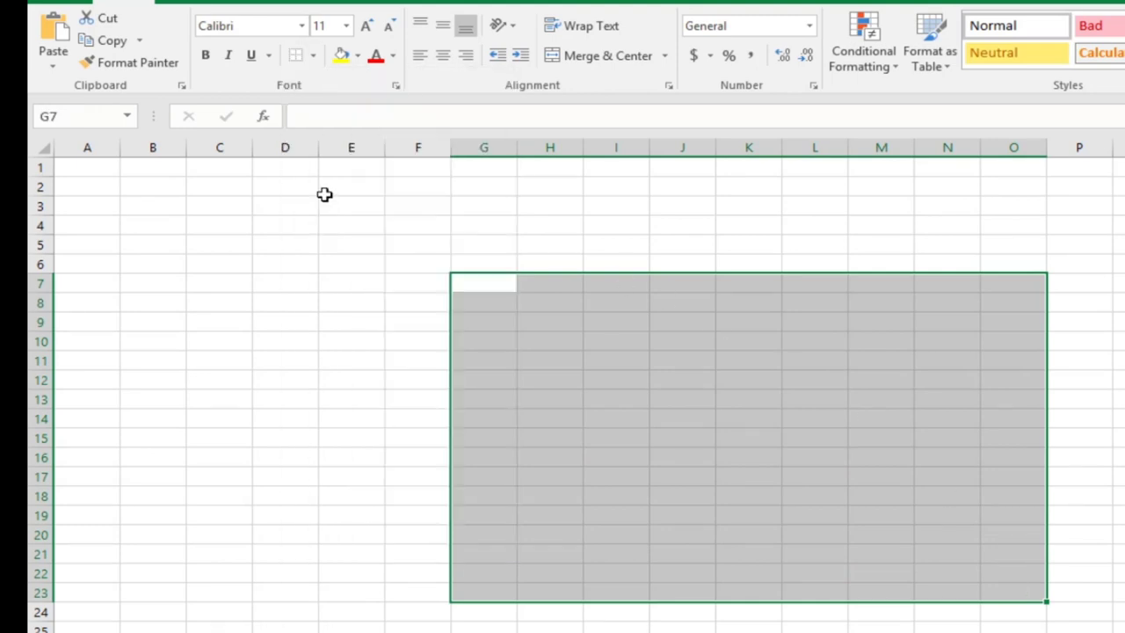
Give G7:O23 a thick outside border, then reselect the range
left_click(315, 56)
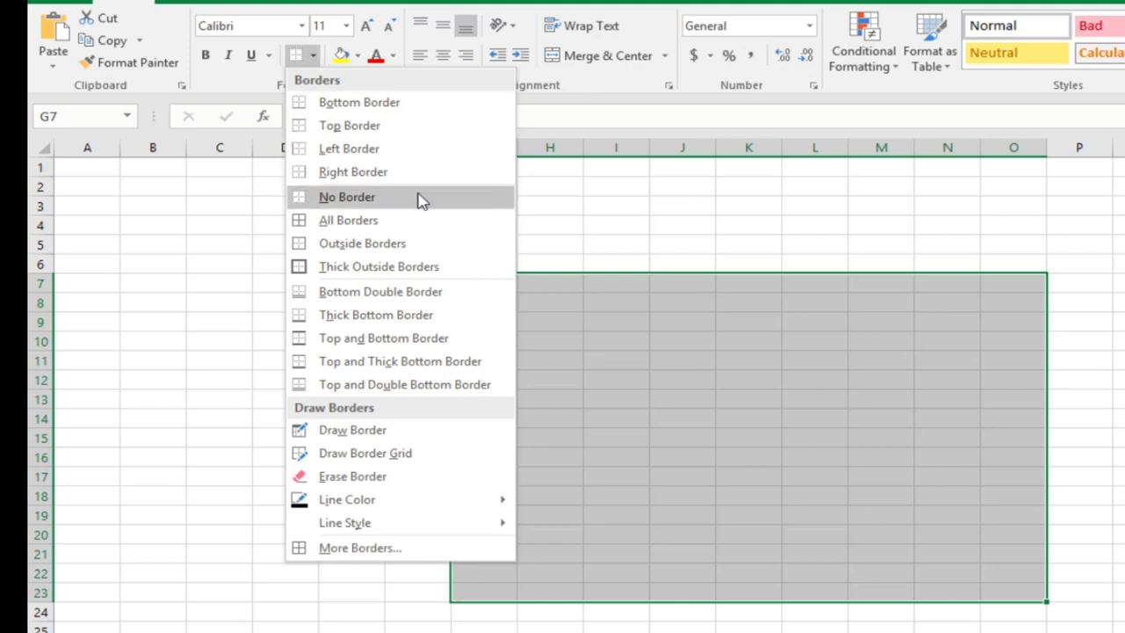
left_click(415, 278)
left_click(557, 339)
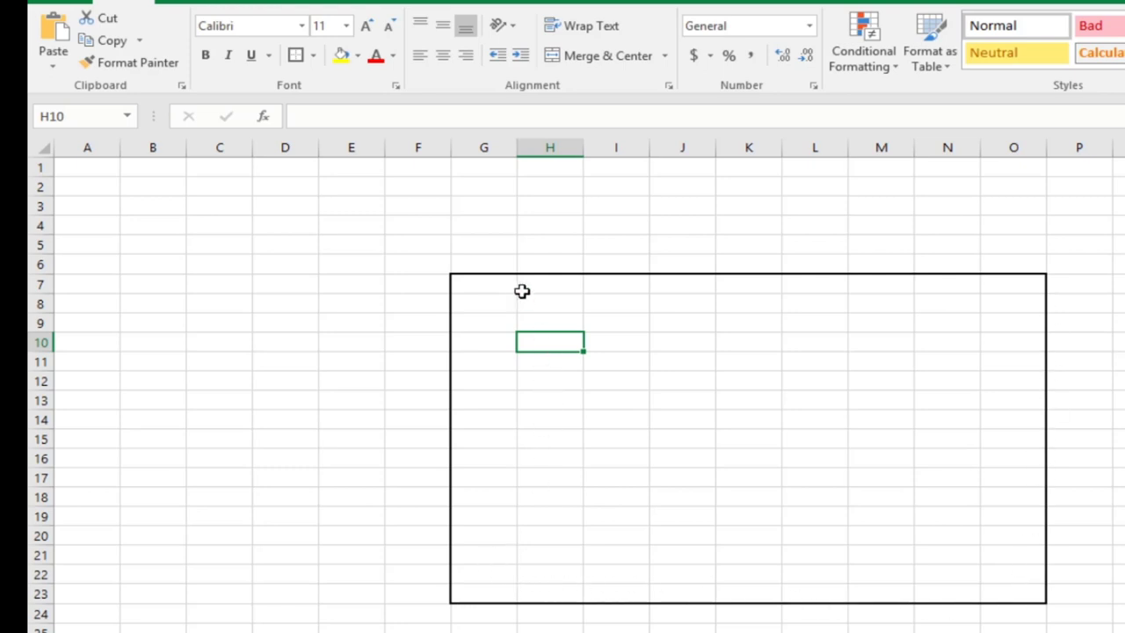
left_click_drag(1019, 287, 472, 598)
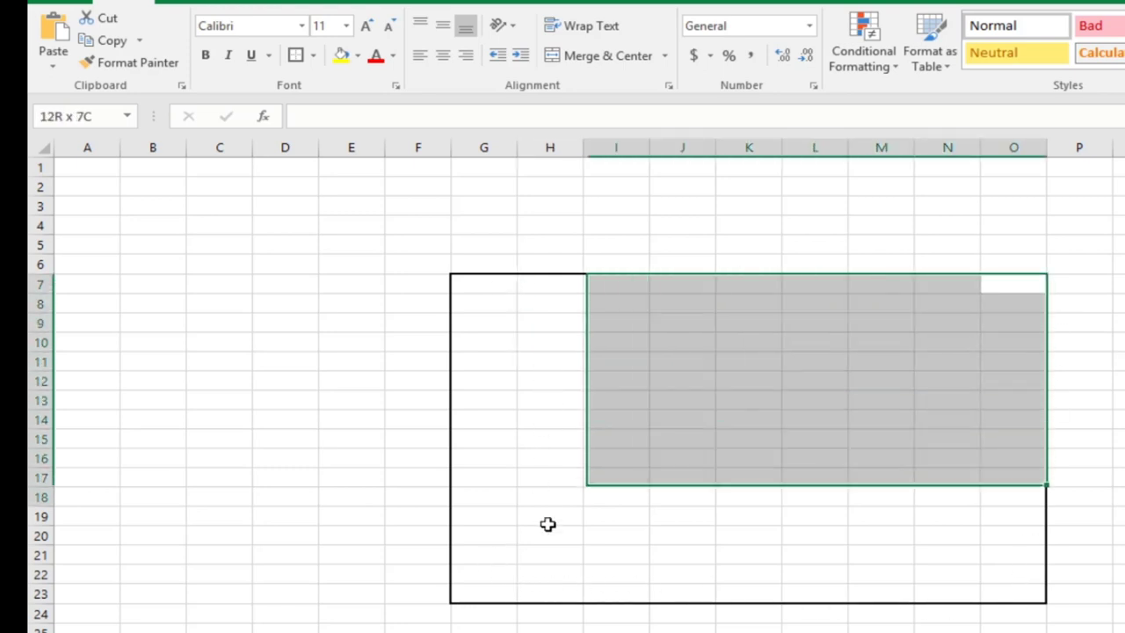
left_click(312, 58)
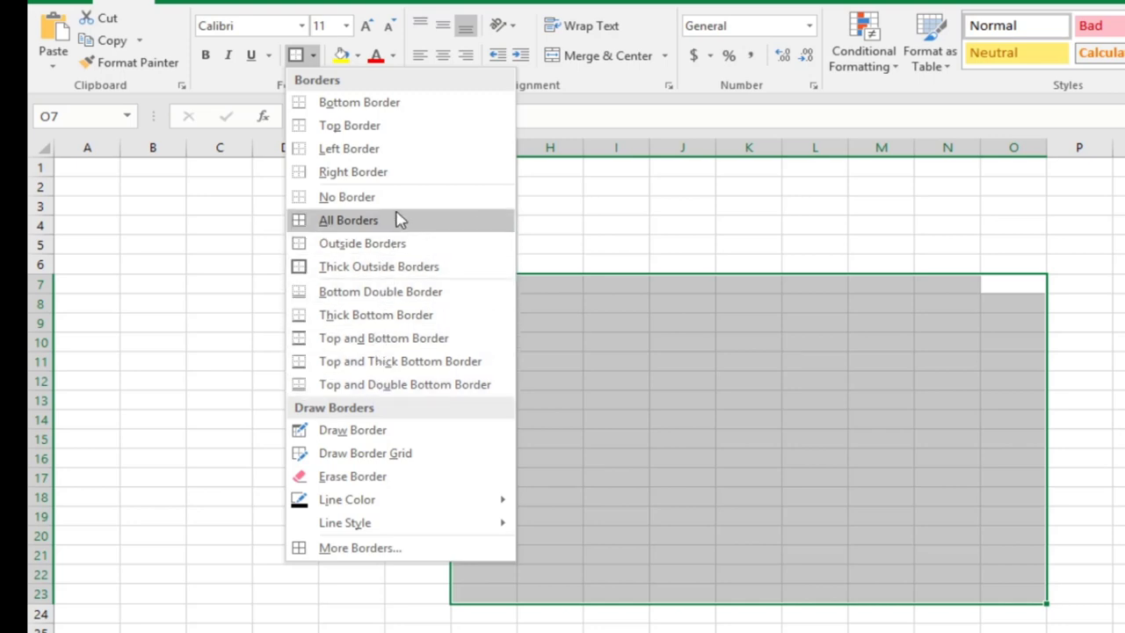
Add a double bottom border to G7:O23, then open and dismiss the Font settings
left_click(374, 301)
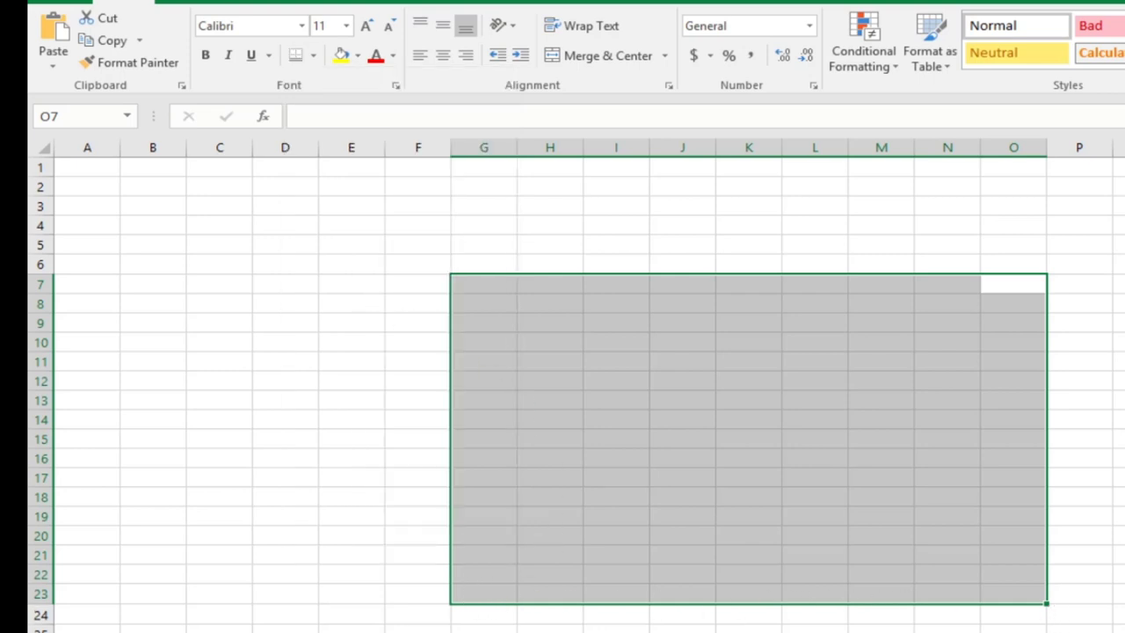
left_click(947, 628)
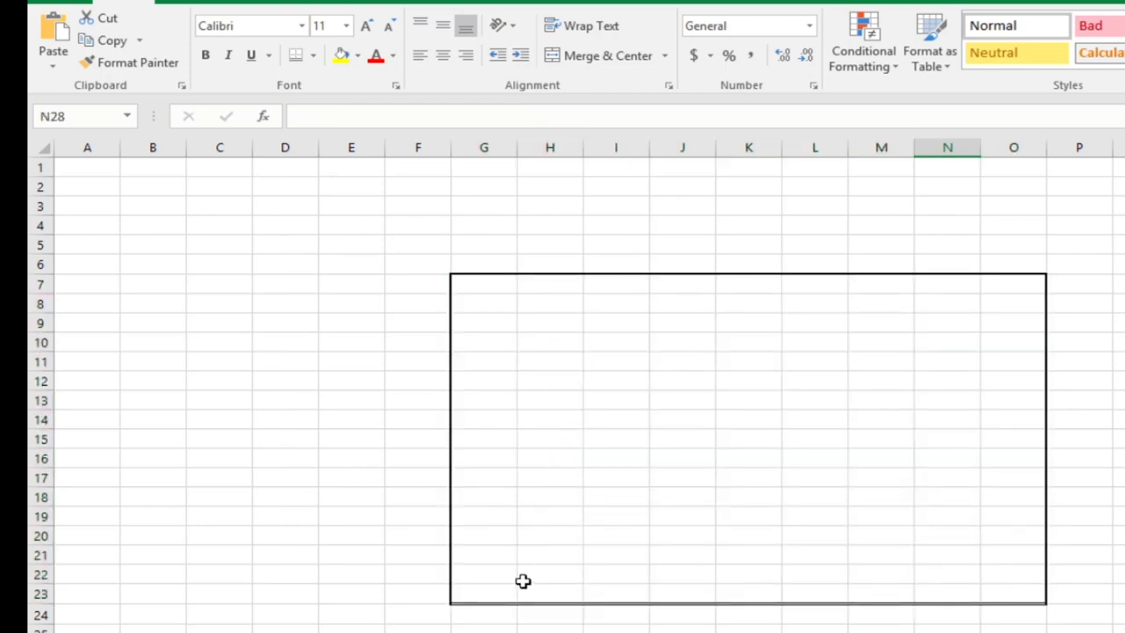
left_click_drag(498, 290, 999, 588)
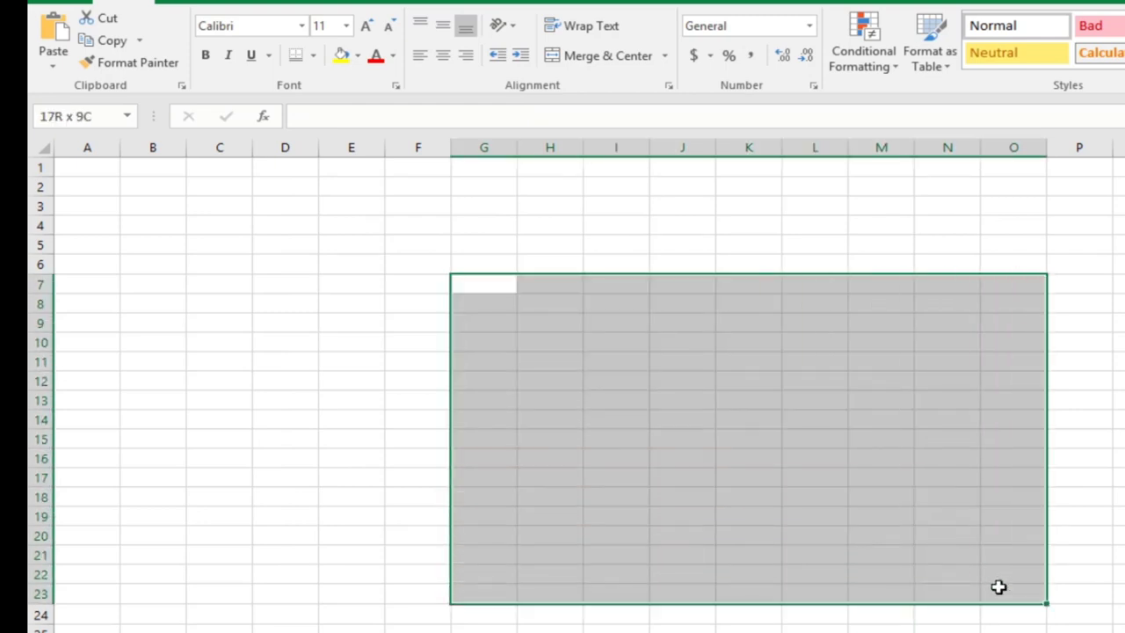
left_click(396, 86)
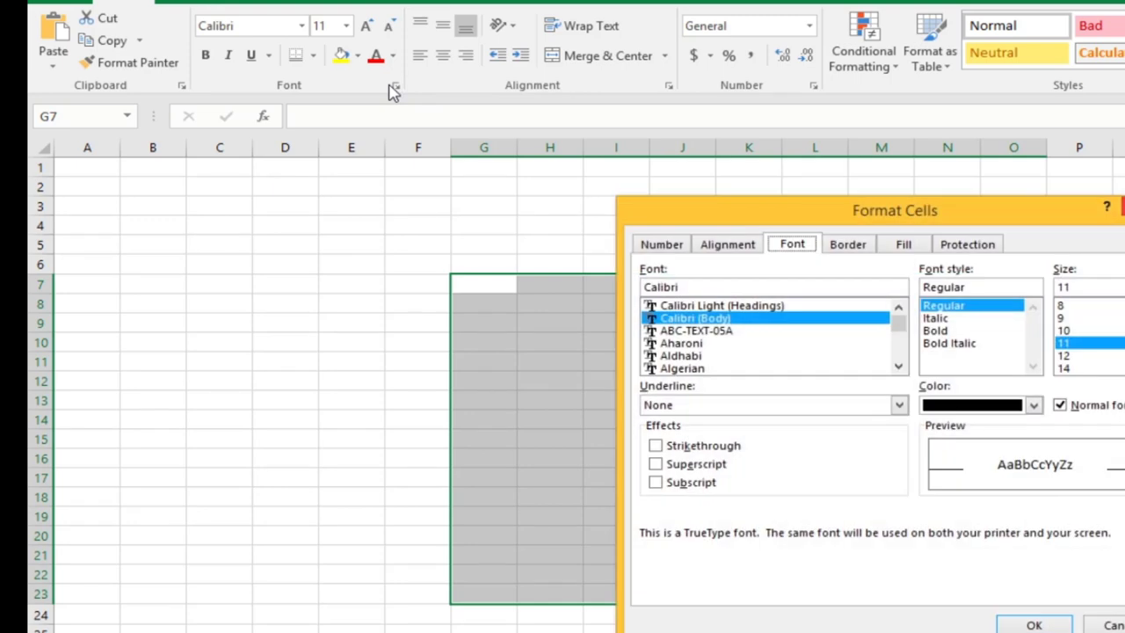
key("Escape")
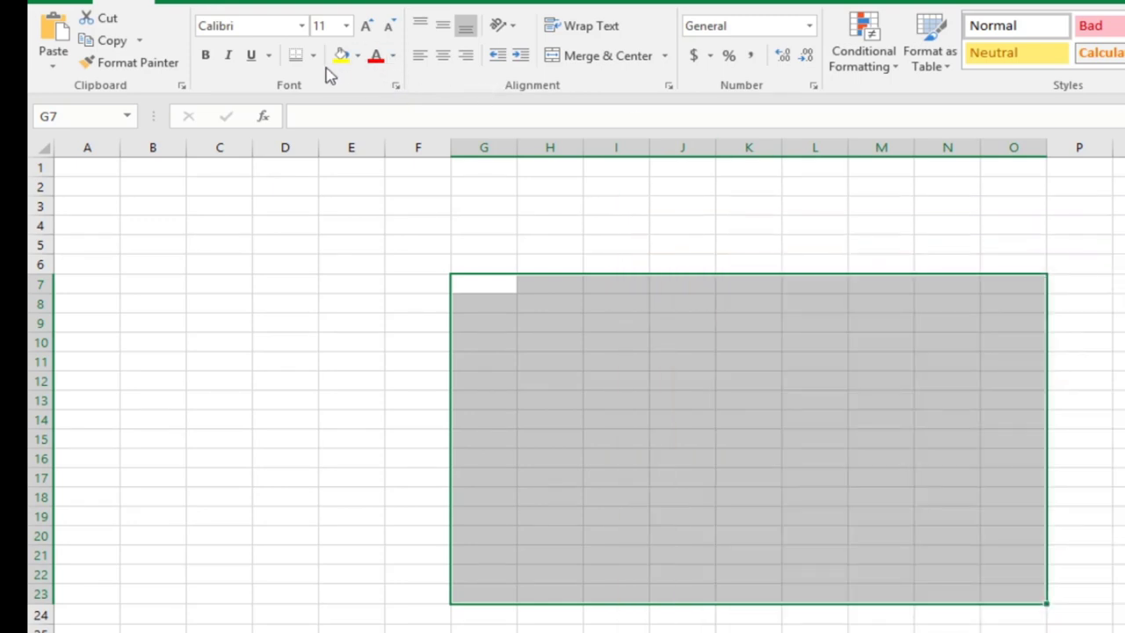
left_click(314, 57)
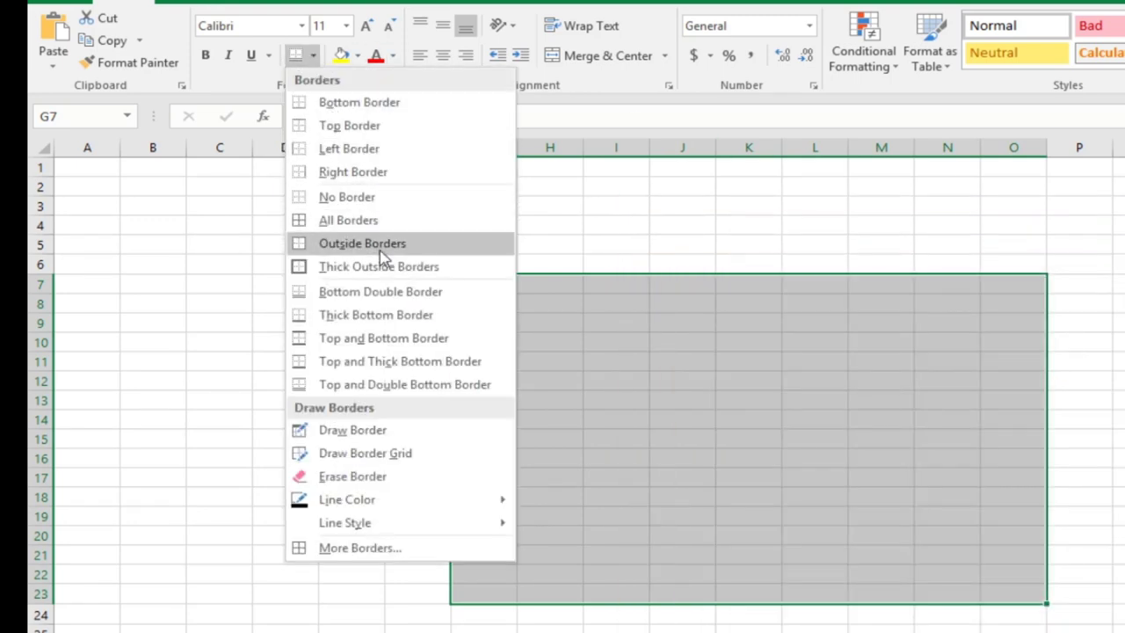
Apply No Border to G7:O23 and close More Borders without applying anything
left_click(346, 198)
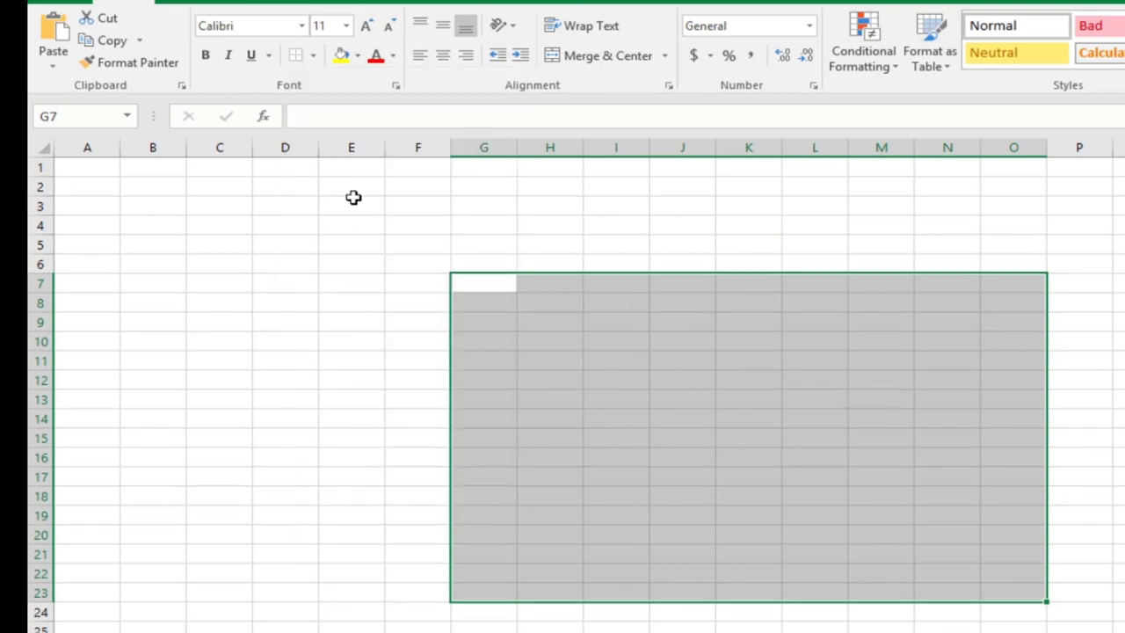
left_click(313, 57)
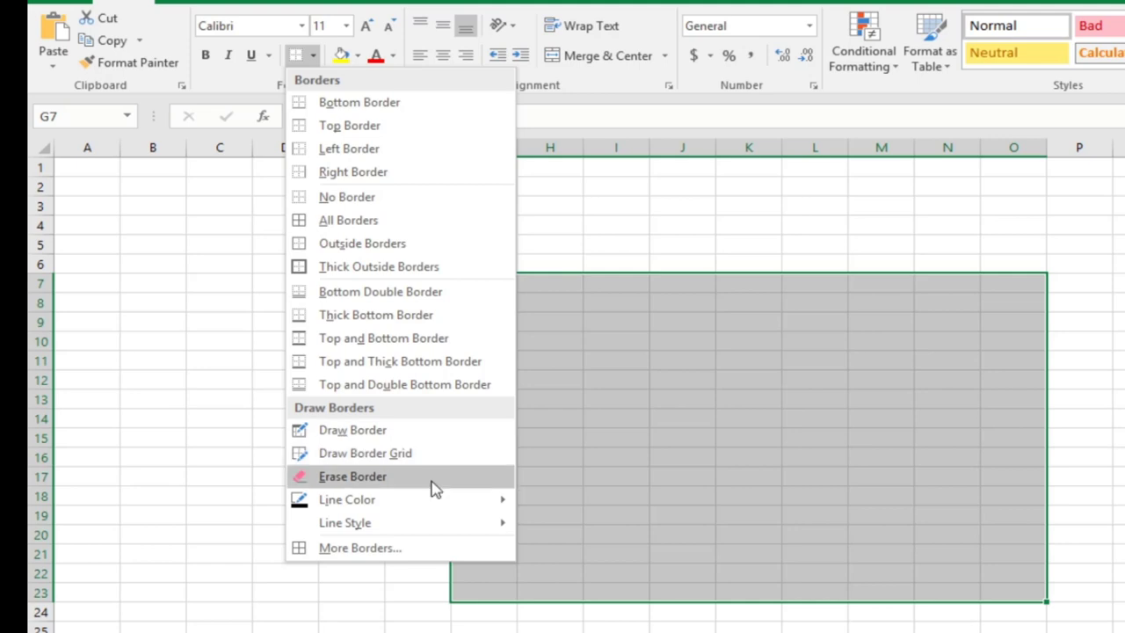
mouse_move(369, 499)
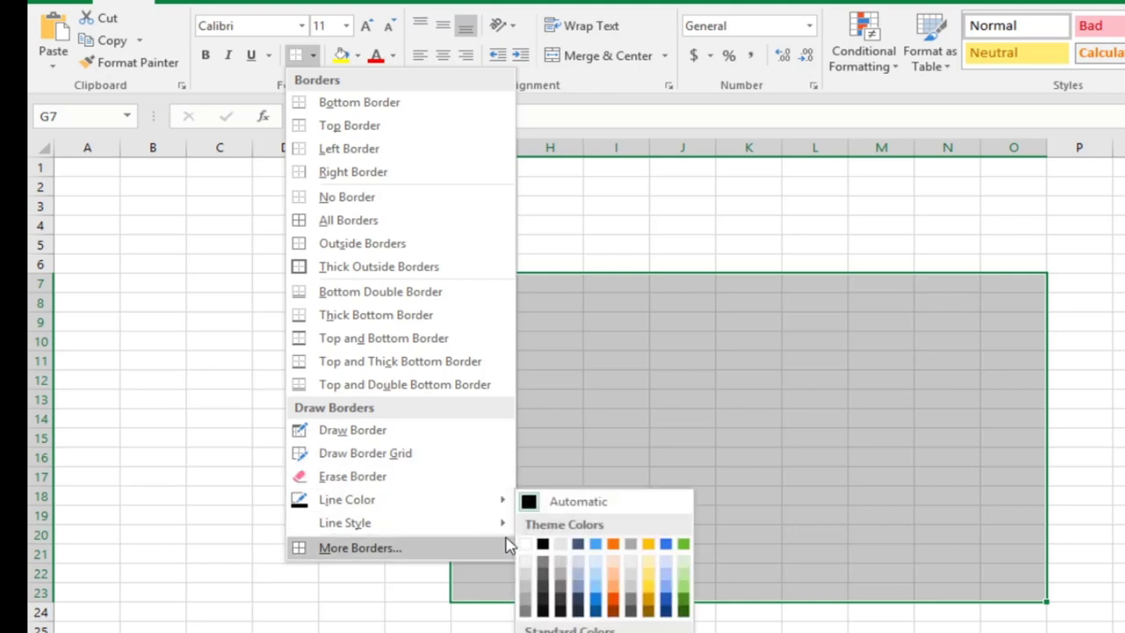
left_click(491, 563)
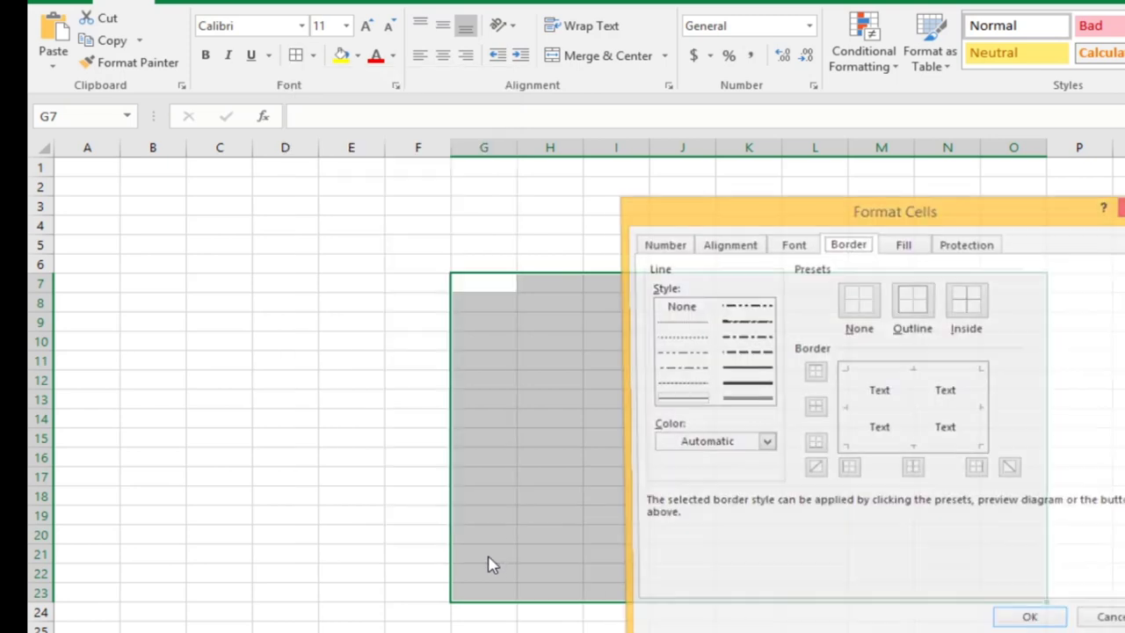
left_click(1122, 207)
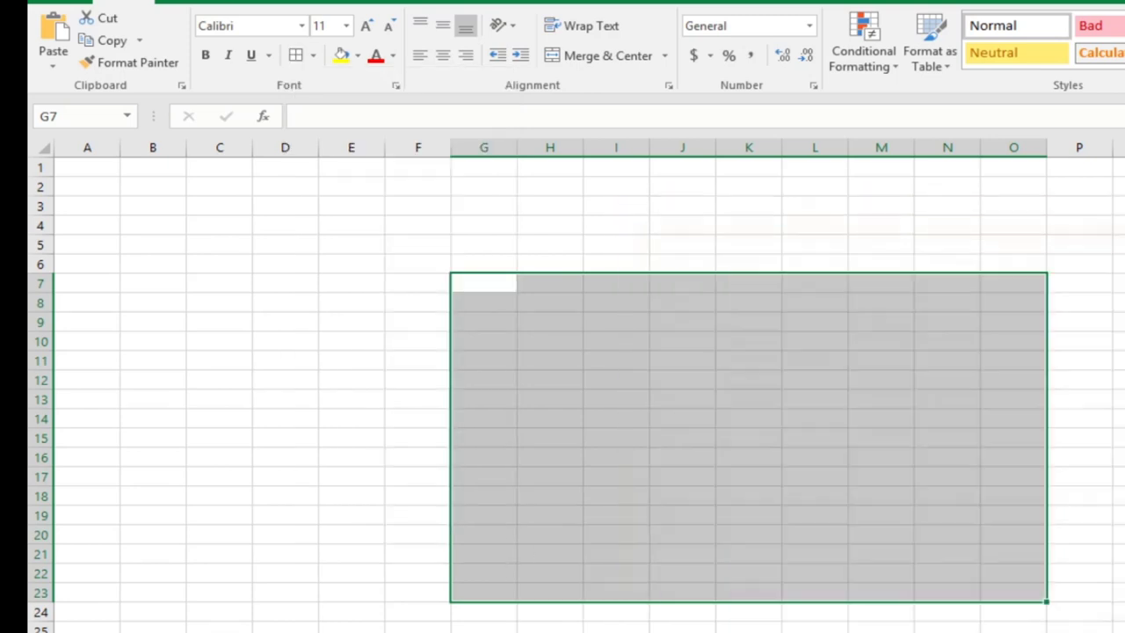
Select the range F7:O25 and show its border choices
left_click(999, 304)
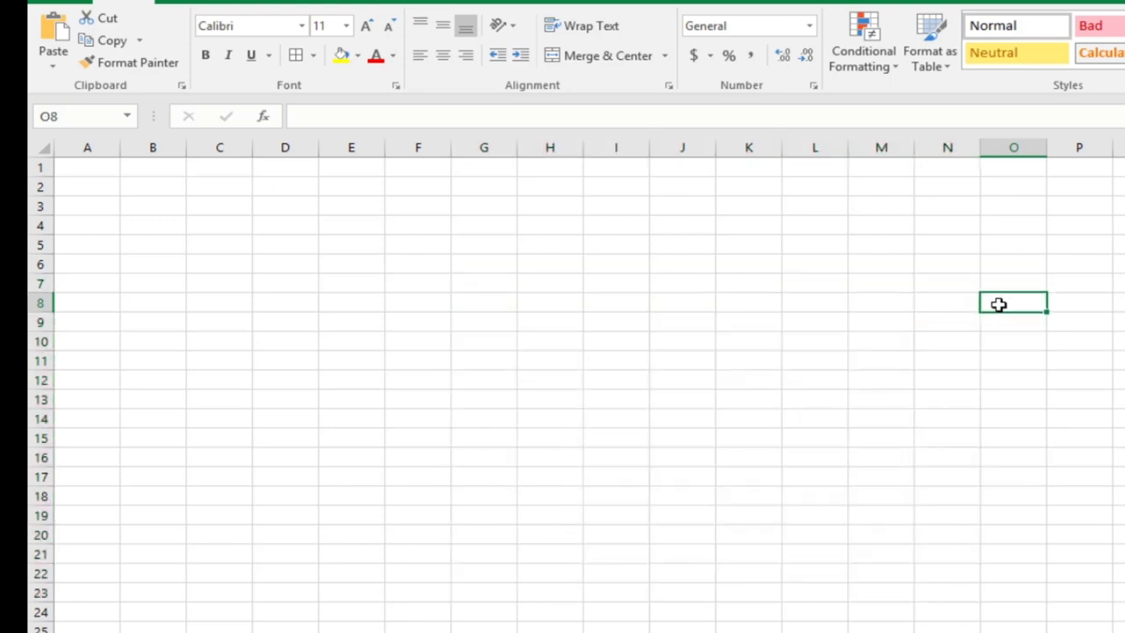
left_click(479, 287)
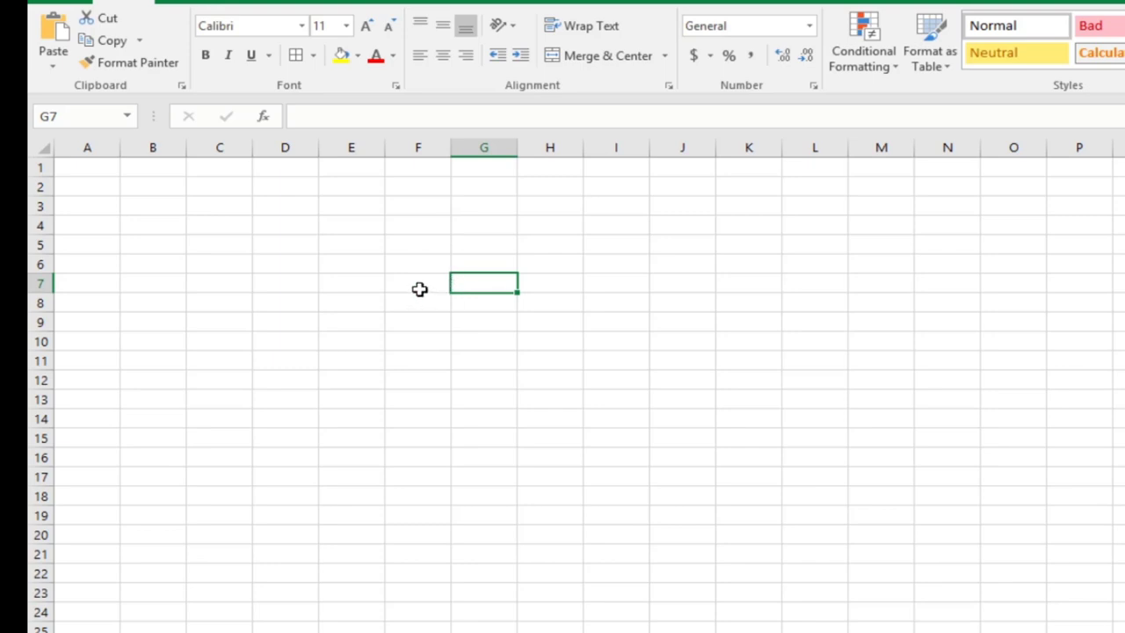
mouse_move(419, 289)
left_mouse_down()
mouse_move(1027, 596)
mouse_move(1045, 625)
left_mouse_up()
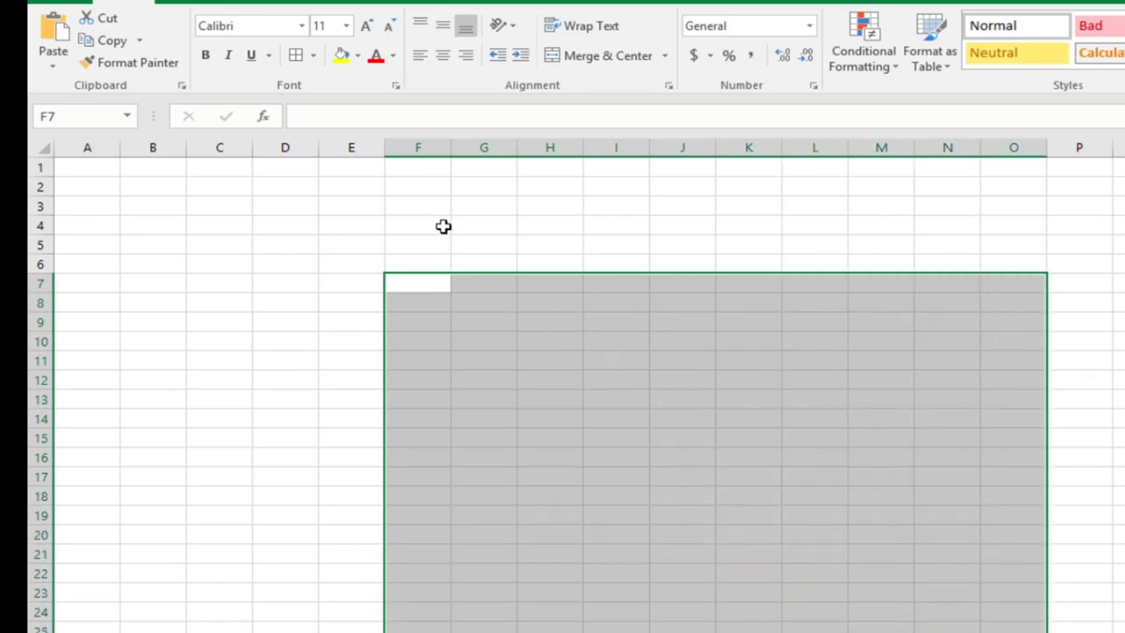
left_click(312, 56)
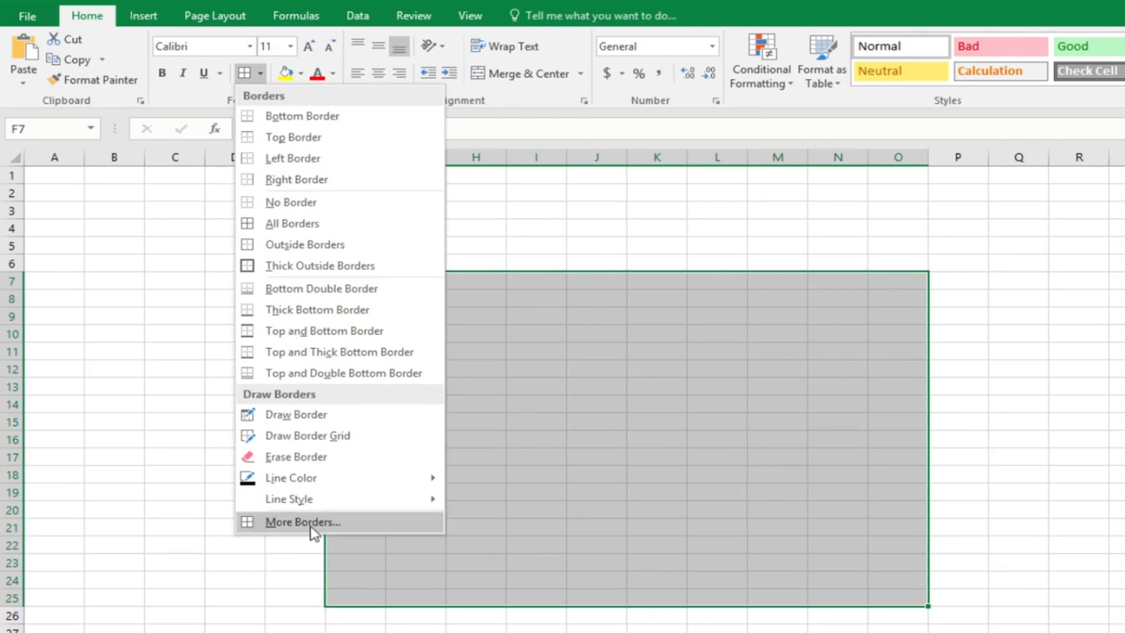
Browse the Number, Alignment, Font and Border tabs of Format Cells, closing without changes
left_click(302, 526)
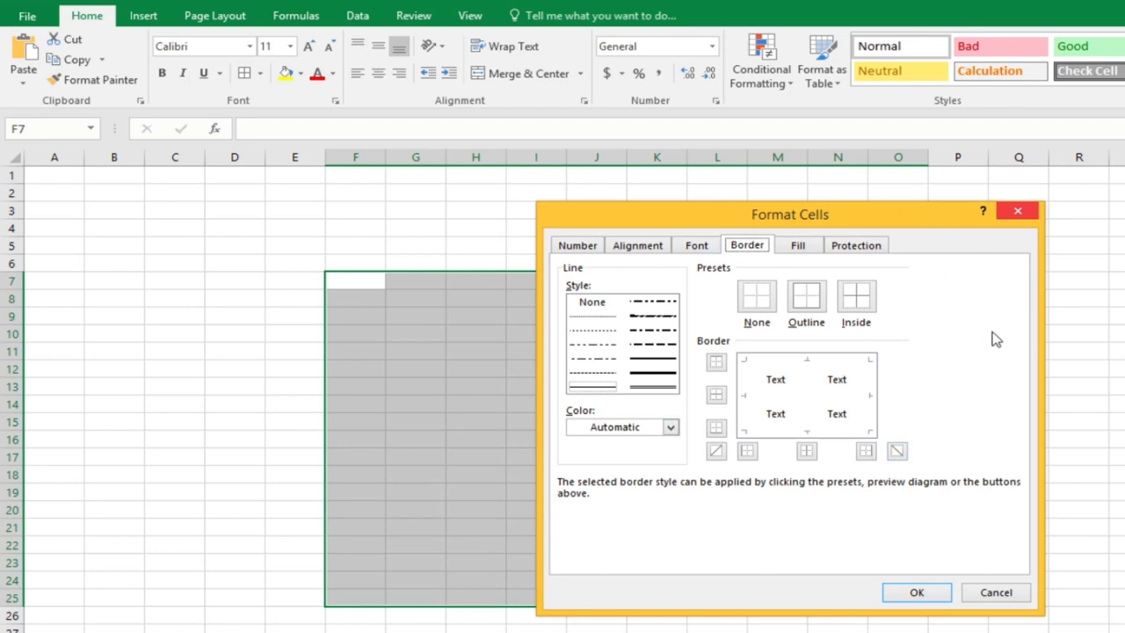
left_click(1031, 222)
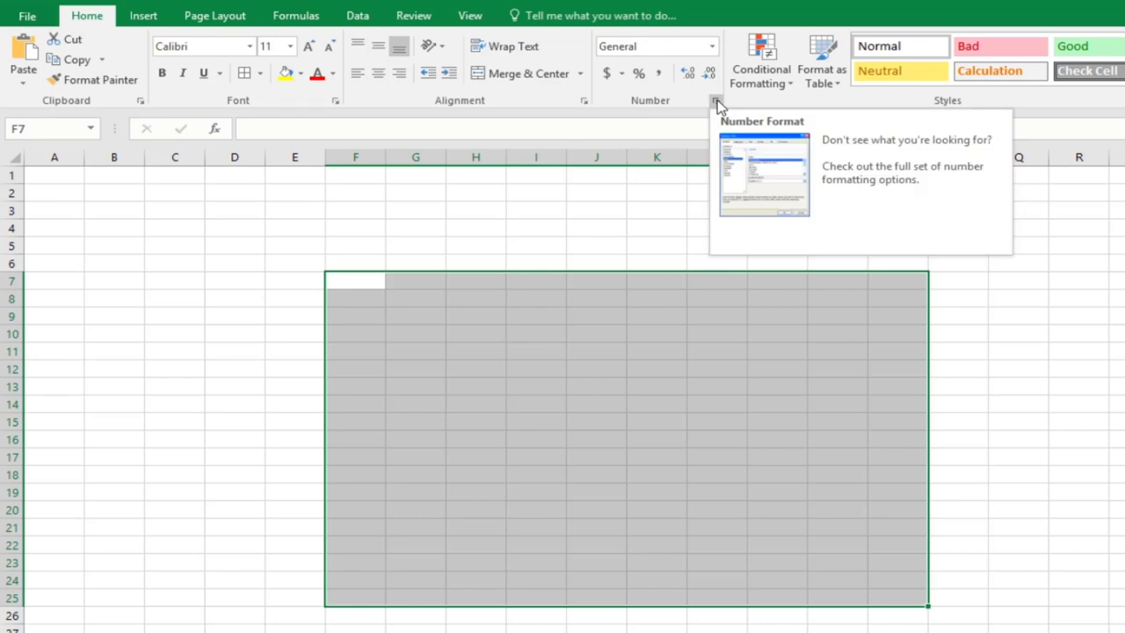
left_click(715, 101)
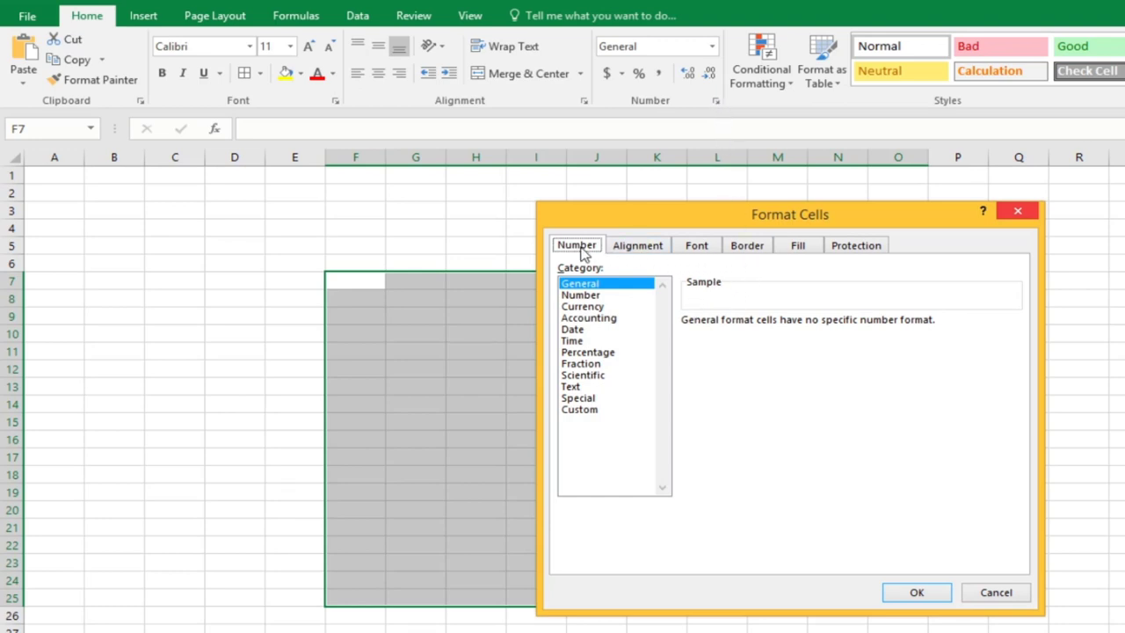
left_click(626, 252)
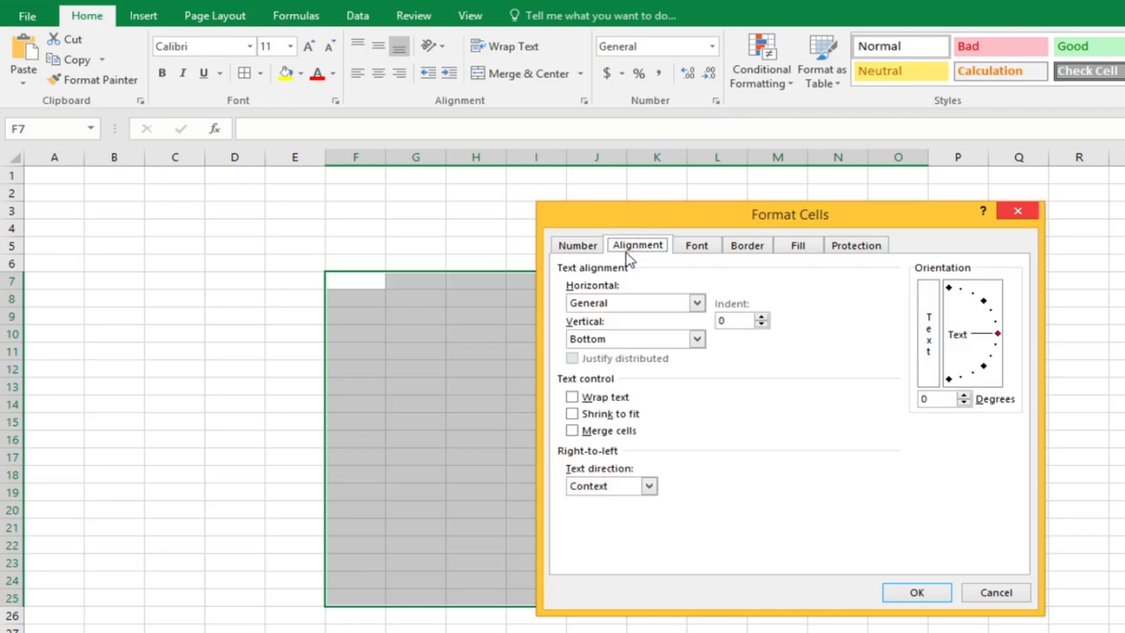
left_click(696, 248)
left_click(746, 249)
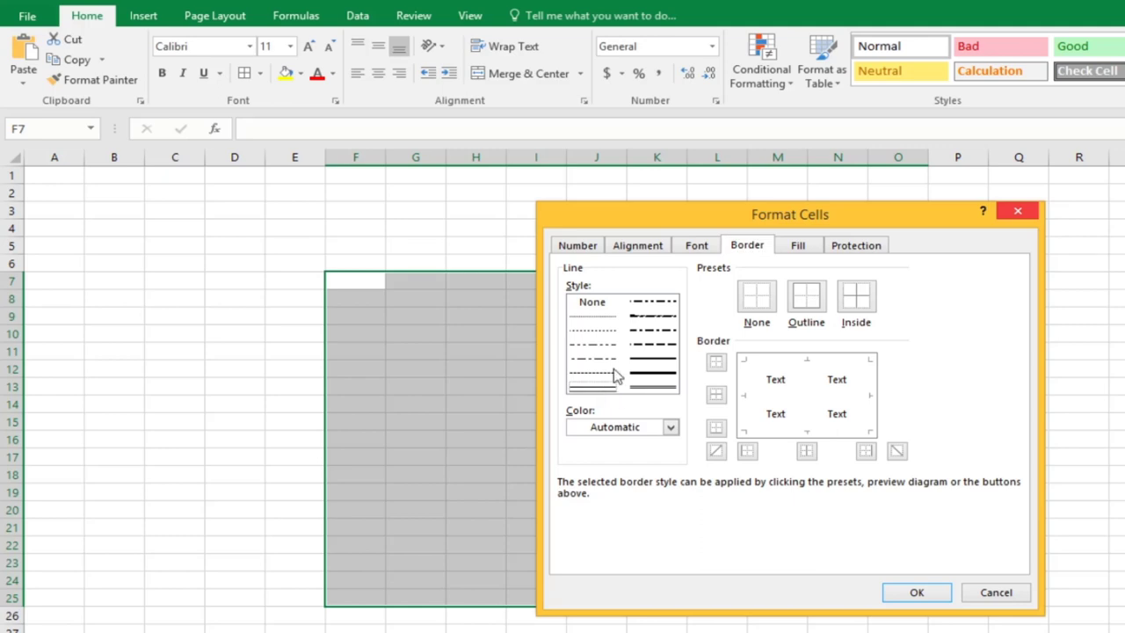
left_click(633, 360)
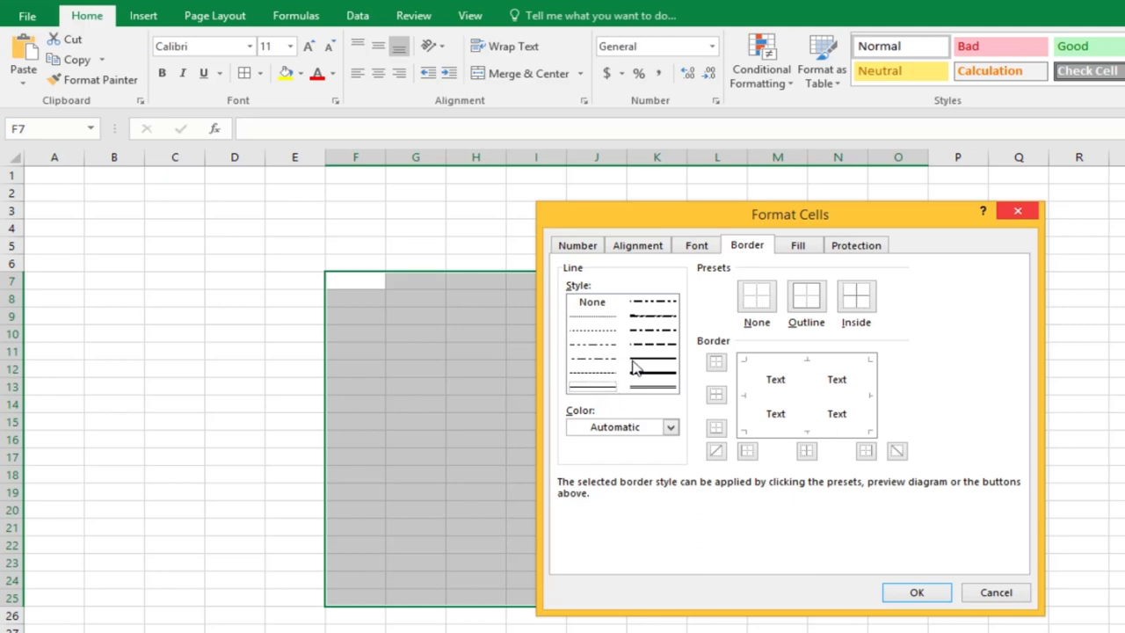
left_click(1015, 214)
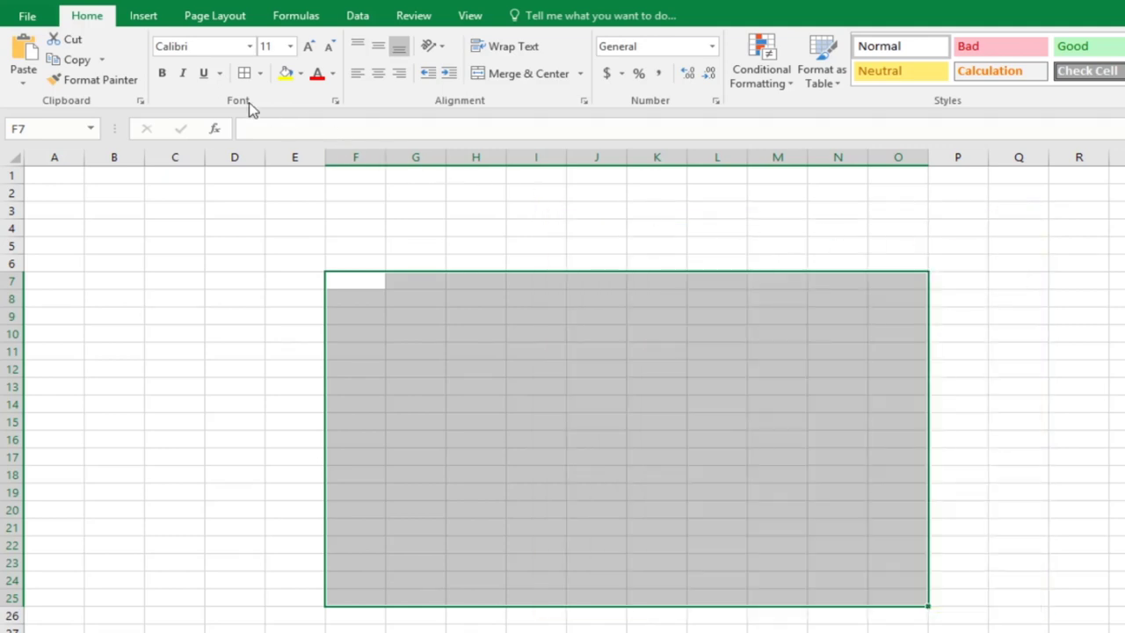
In More Borders, try a thick outline and then a double outline for F7:O25
left_click(260, 74)
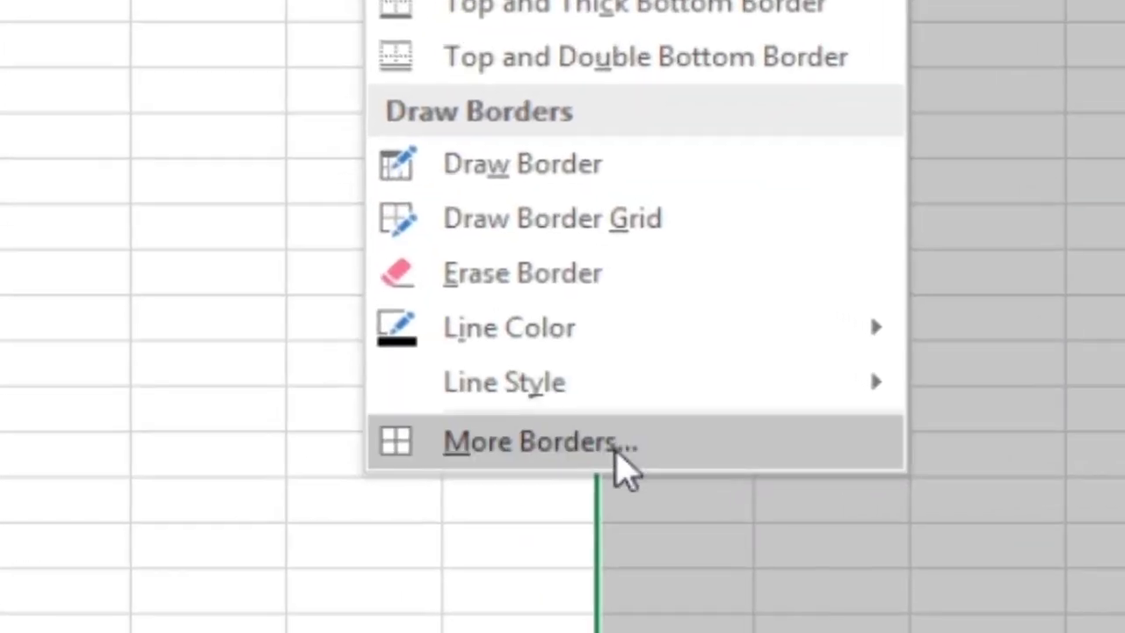
left_click(347, 523)
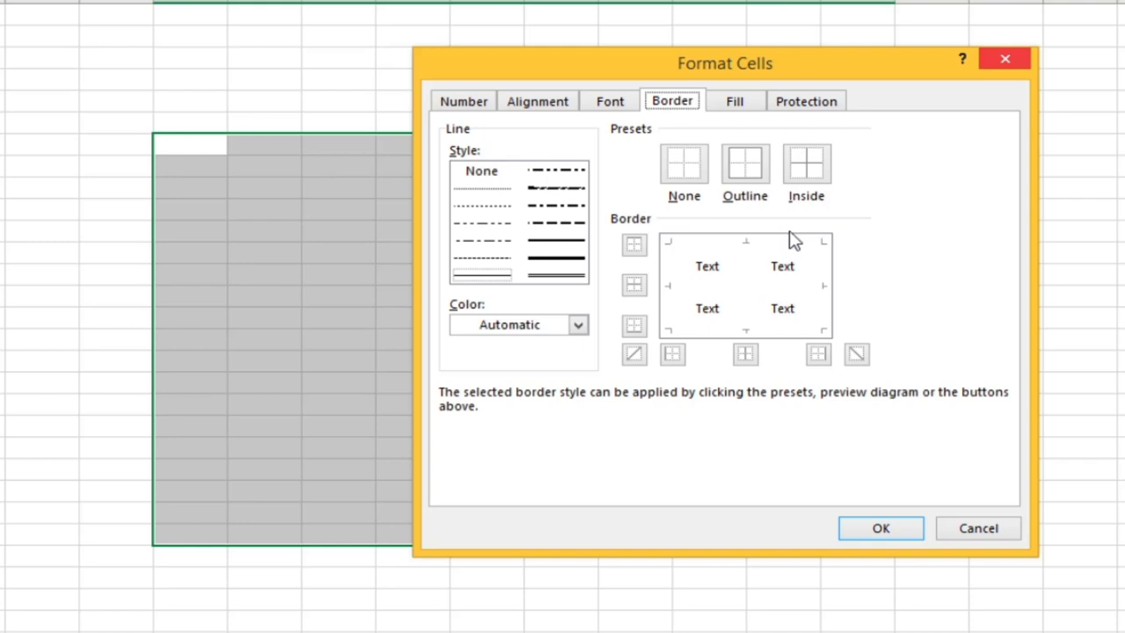
left_click_drag(841, 80, 1116, 77)
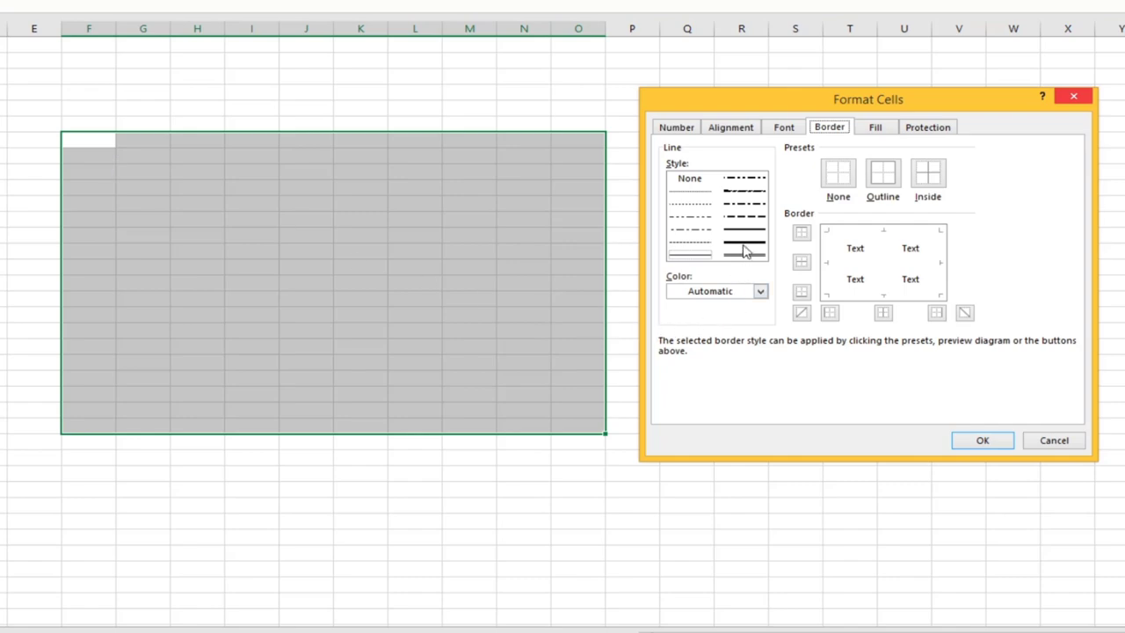
left_click(742, 244)
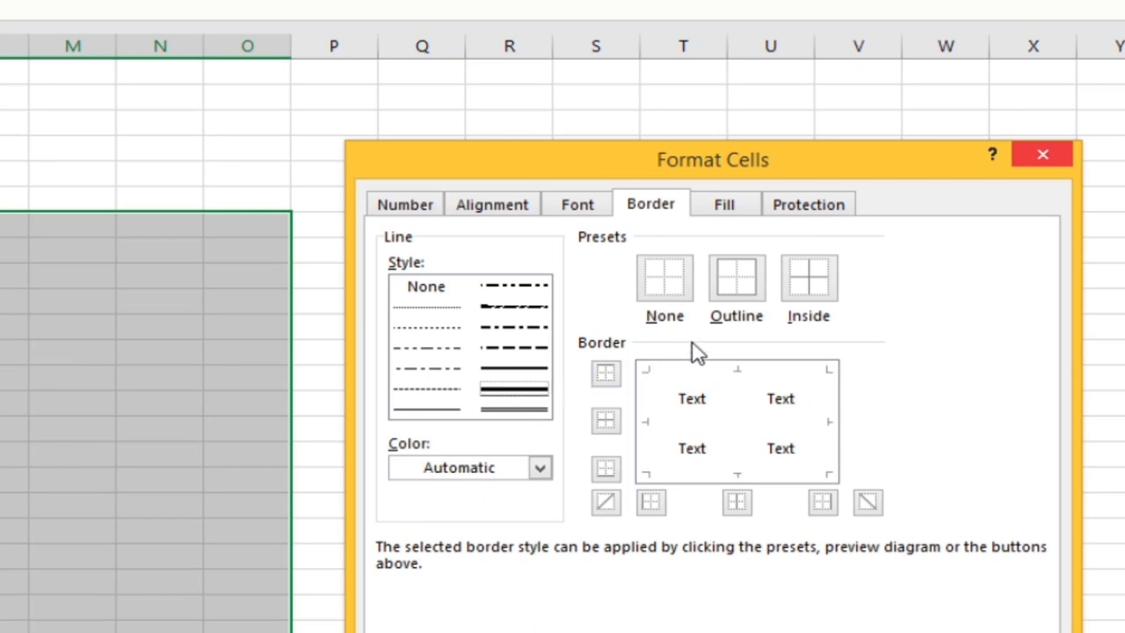
left_click(751, 297)
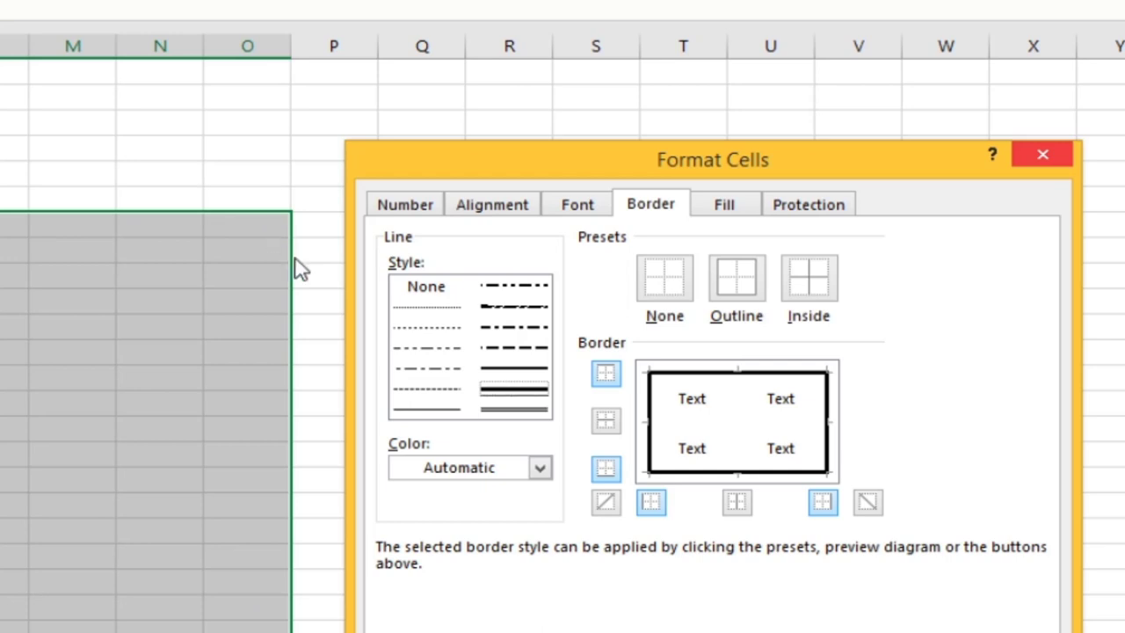
left_click(517, 411)
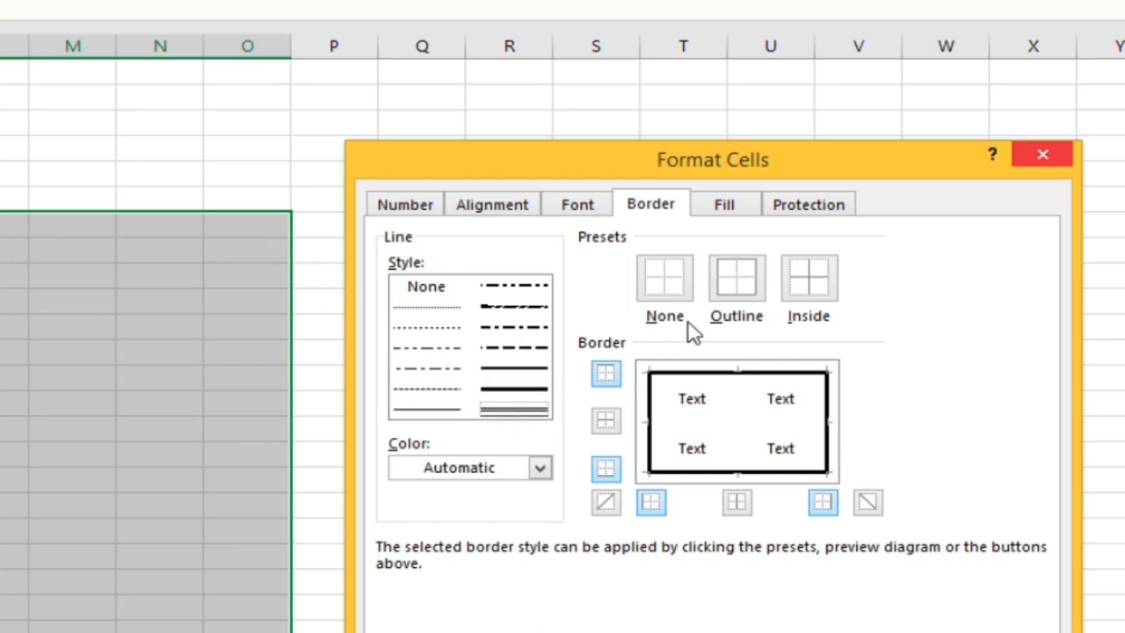
left_click(721, 297)
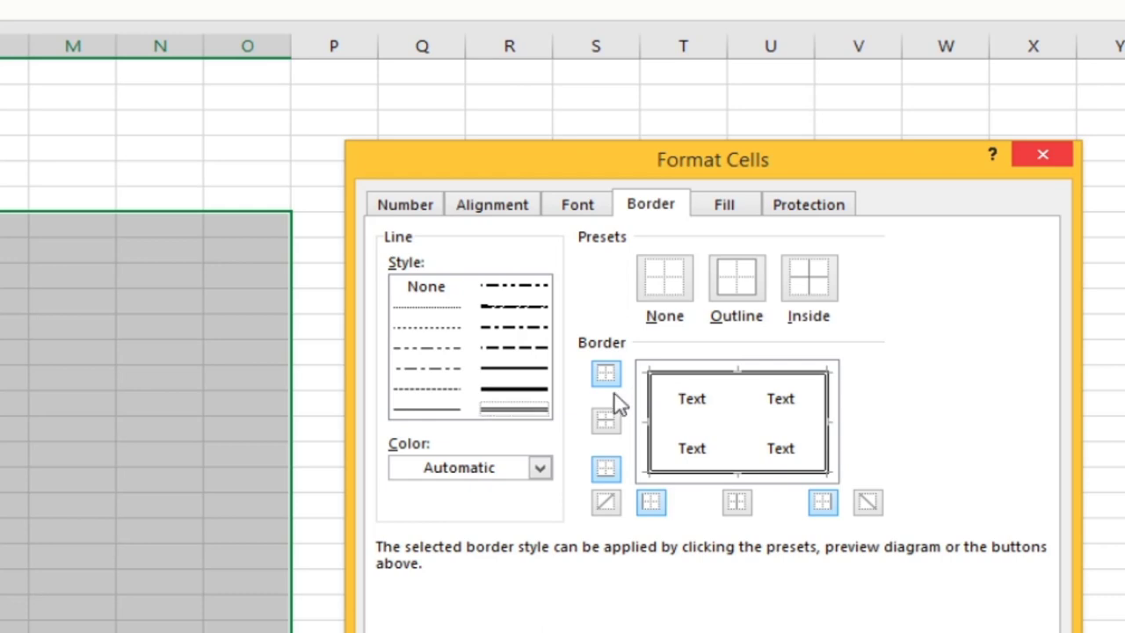
Apply a thick top edge, double bottom edge and thin left and right edges
left_click(520, 390)
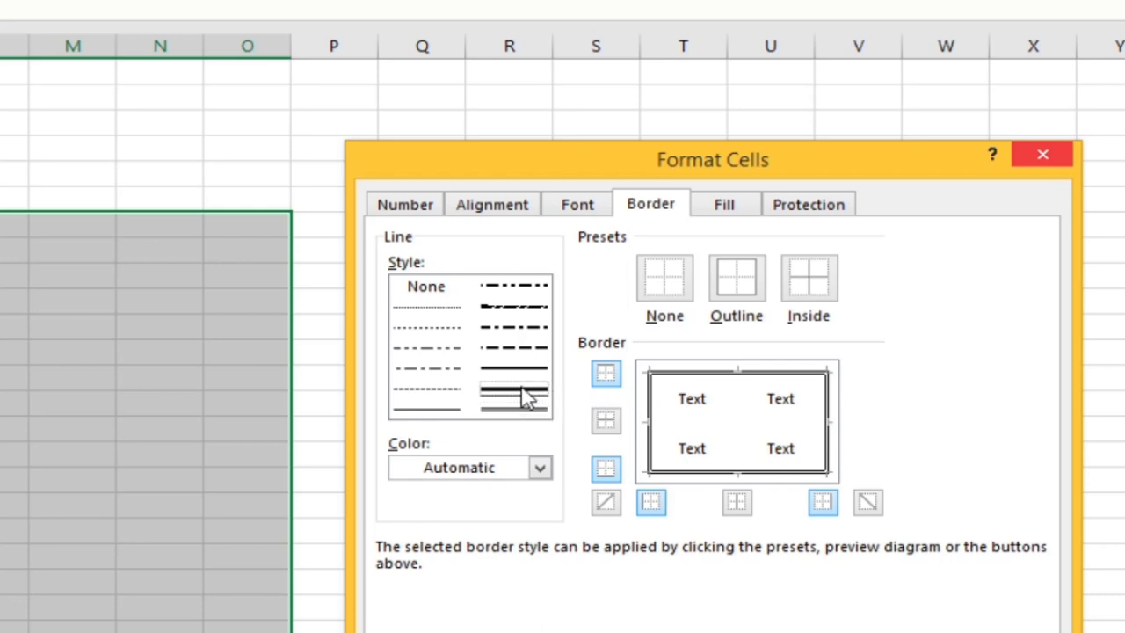
left_click(676, 378)
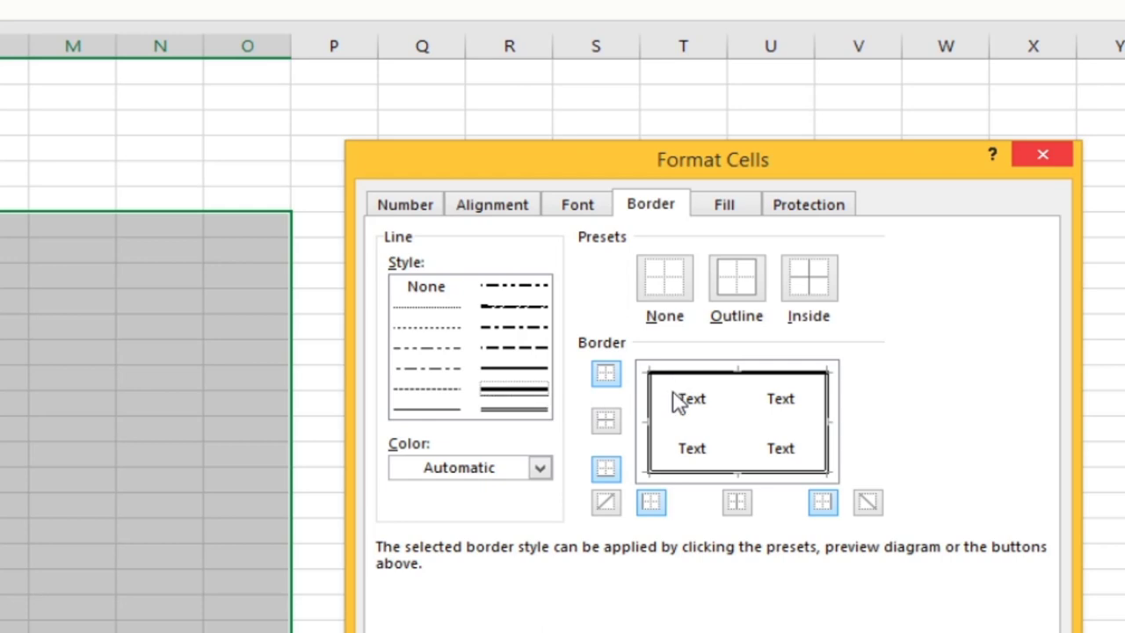
left_click(519, 409)
left_click(673, 473)
left_click(691, 473)
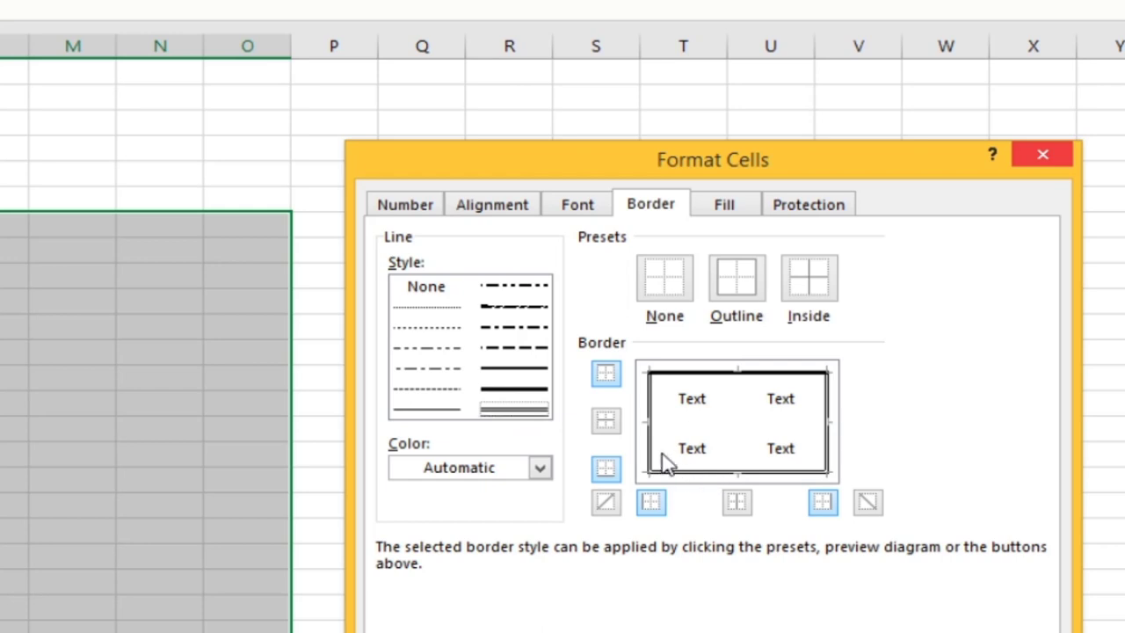
left_click(439, 411)
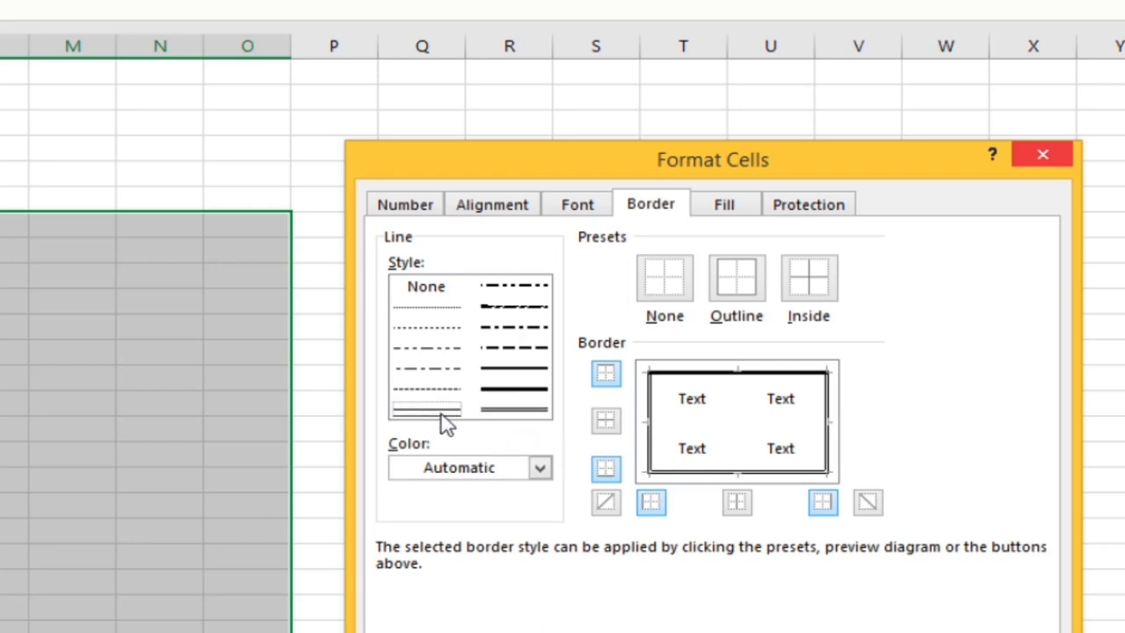
left_click(654, 446)
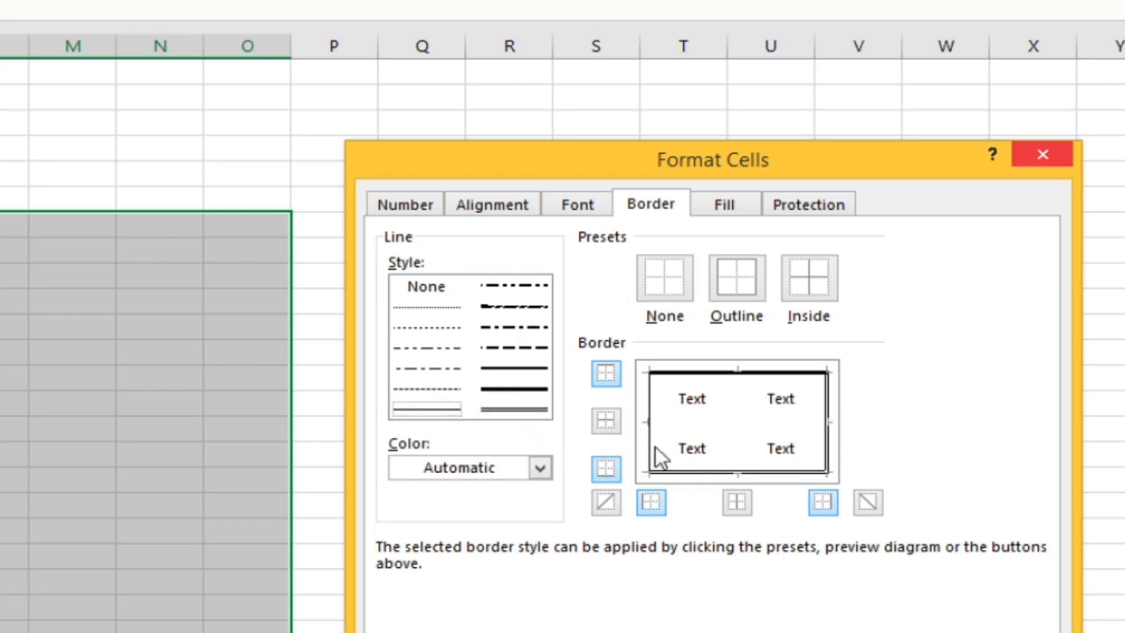
left_click(828, 450)
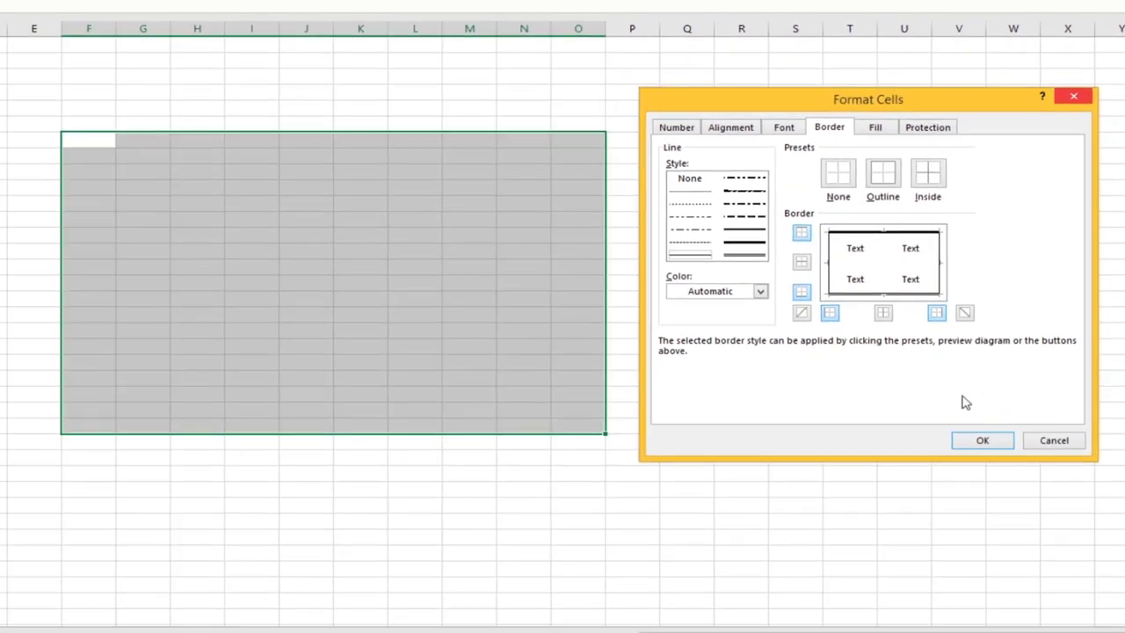
left_click(974, 440)
left_click(828, 297)
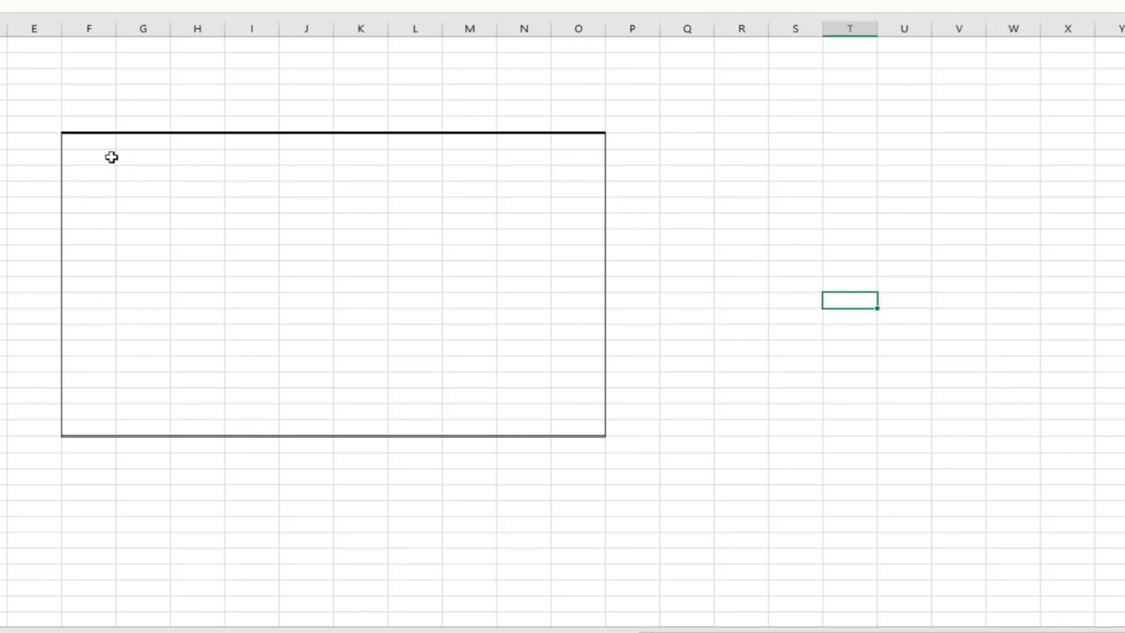
Select the framed F7:O25 block with its heavy top and double bottom edges
left_click_drag(99, 140, 596, 422)
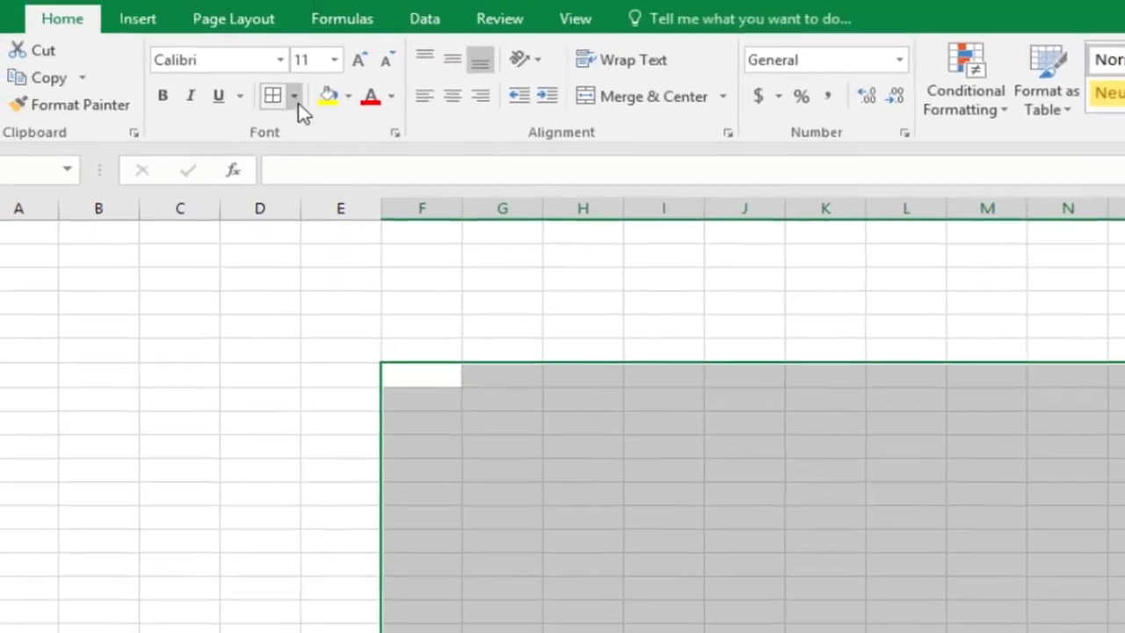
Replace F7:O25's borders with a double outline and thin inside gridlines
left_click(298, 111)
left_click(440, 575)
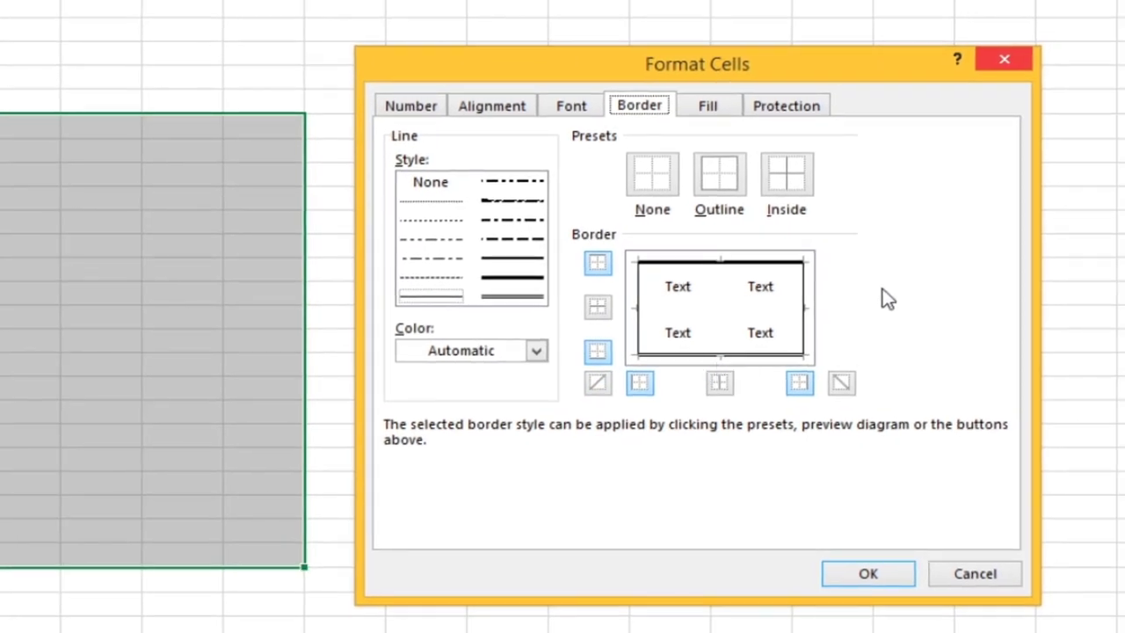
left_click(664, 173)
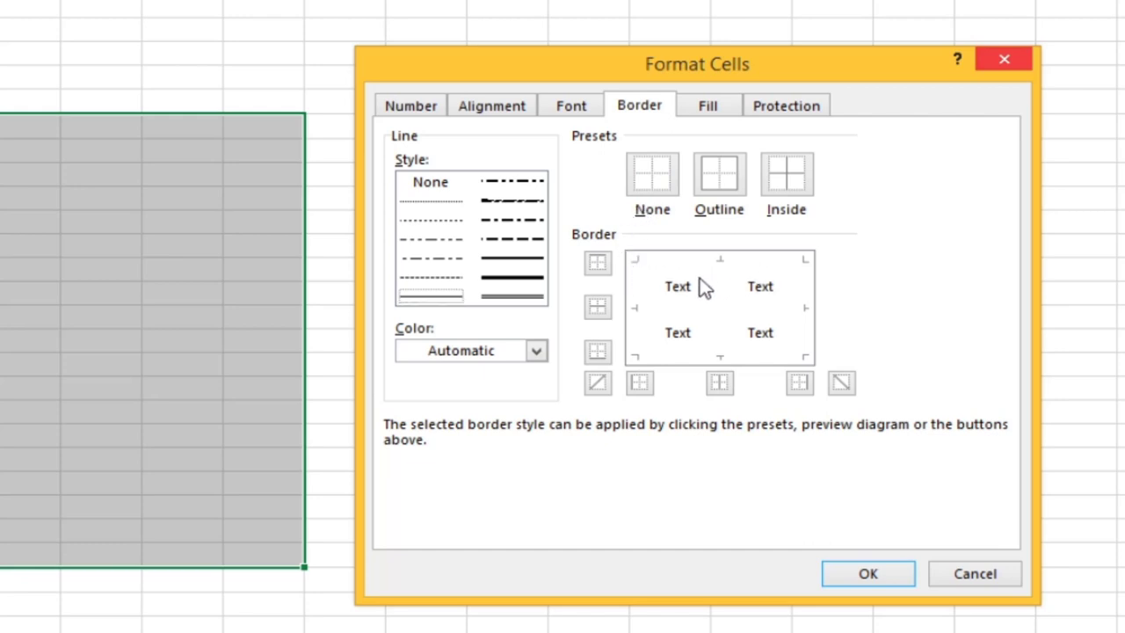
left_click(532, 301)
left_click(724, 201)
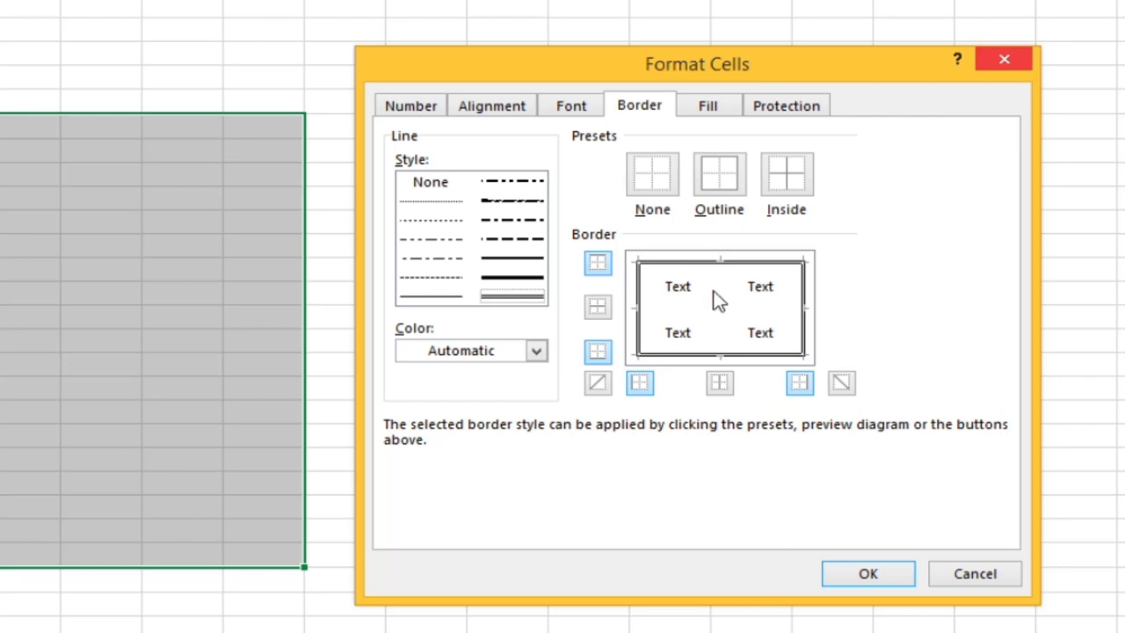
left_click(439, 299)
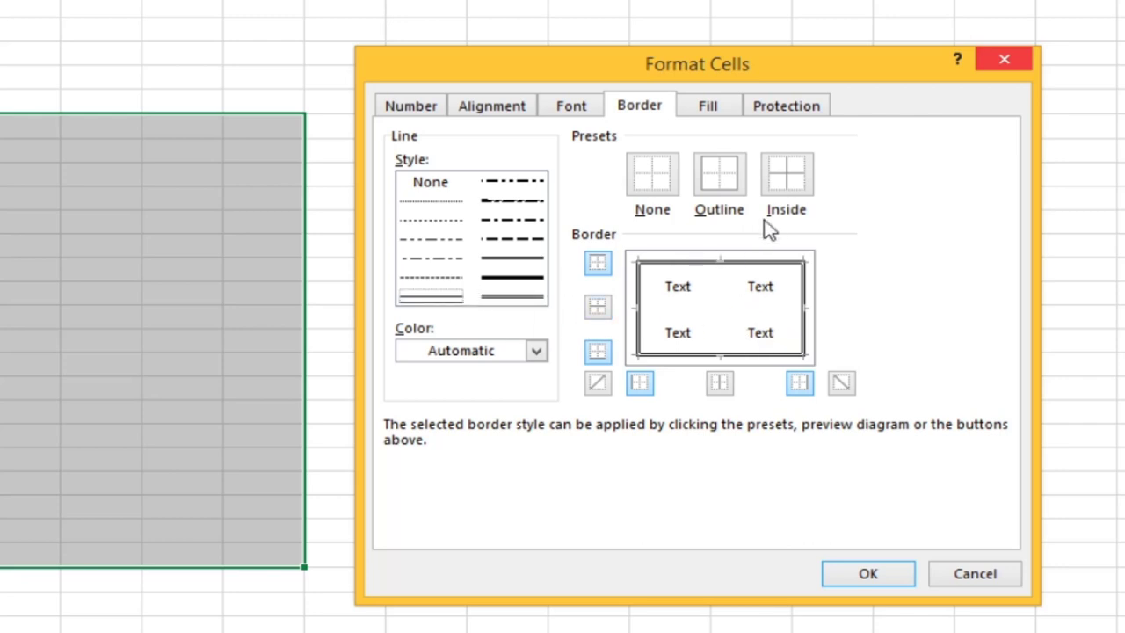
left_click(792, 186)
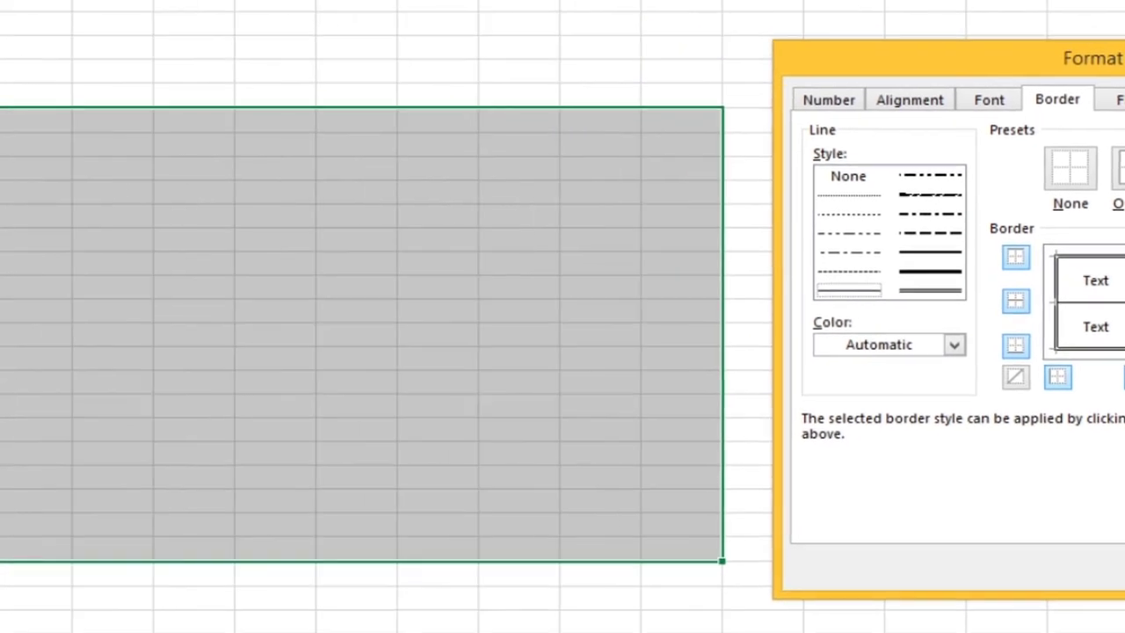
left_click(867, 573)
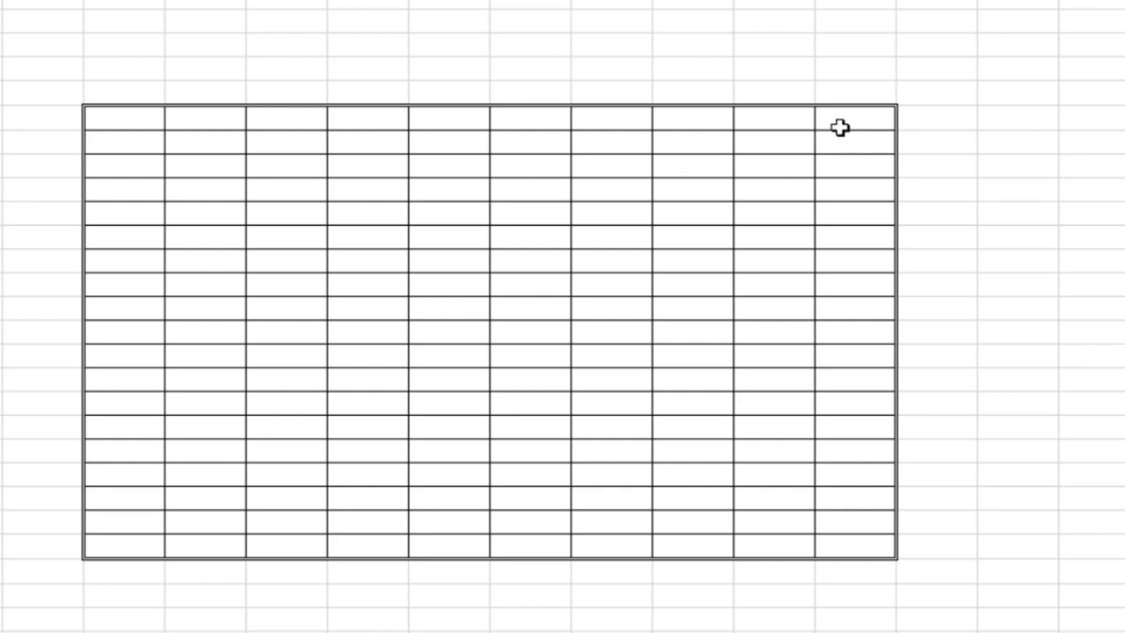
Give the top row F7:O7 a thick bottom border to mark it as the header row
mouse_move(856, 120)
left_mouse_down()
mouse_move(372, 202)
mouse_move(237, 197)
left_mouse_up()
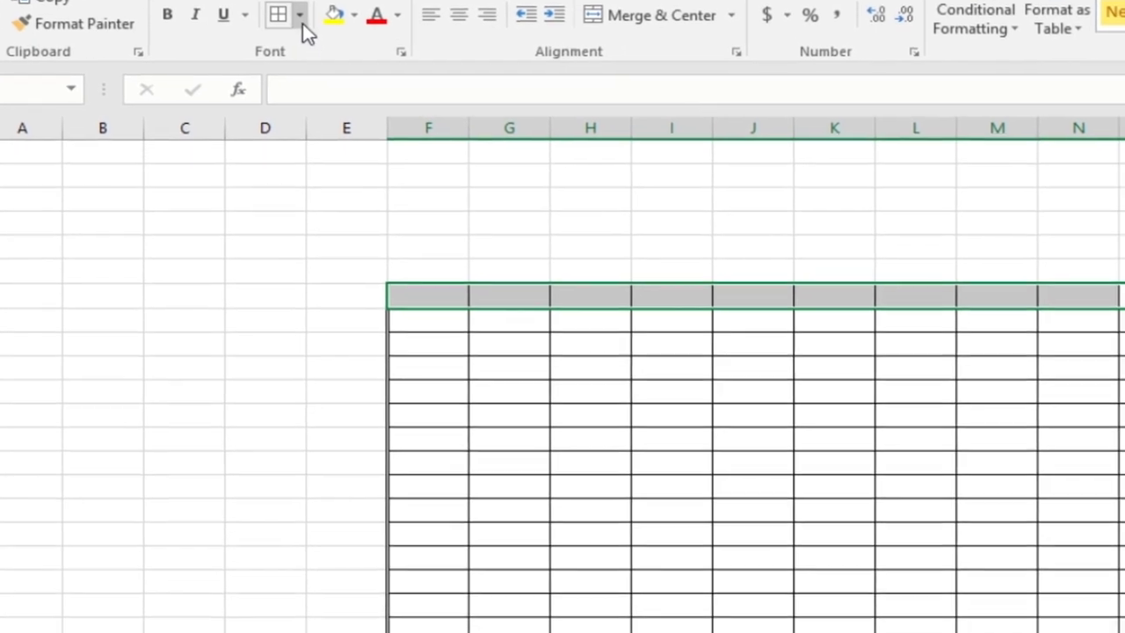
left_click(317, 82)
left_click(298, 458)
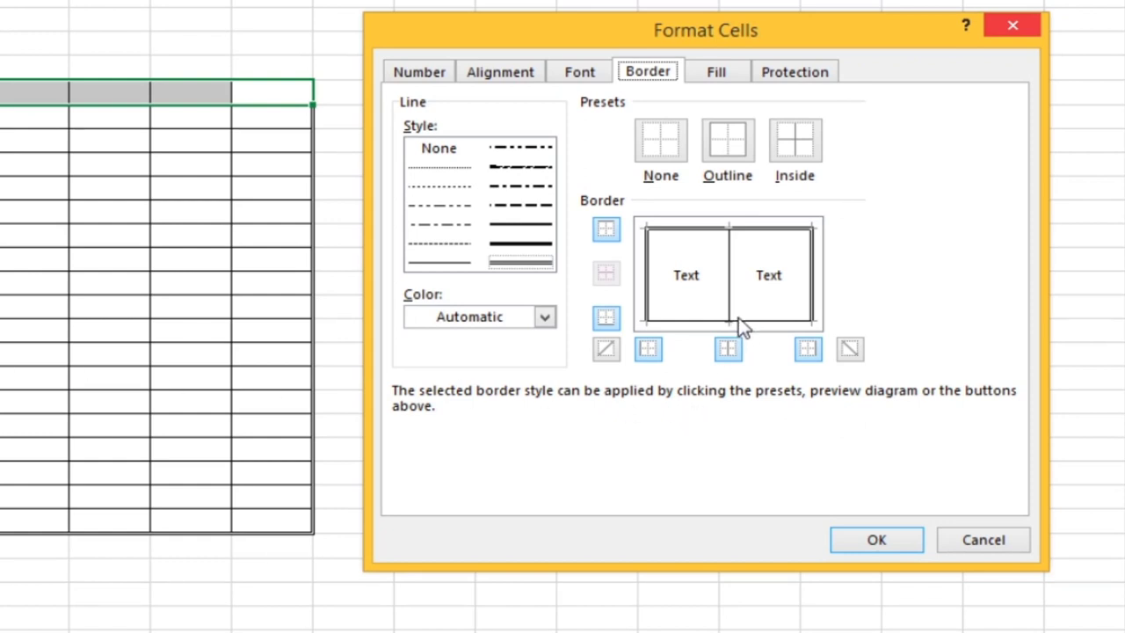
left_click(527, 251)
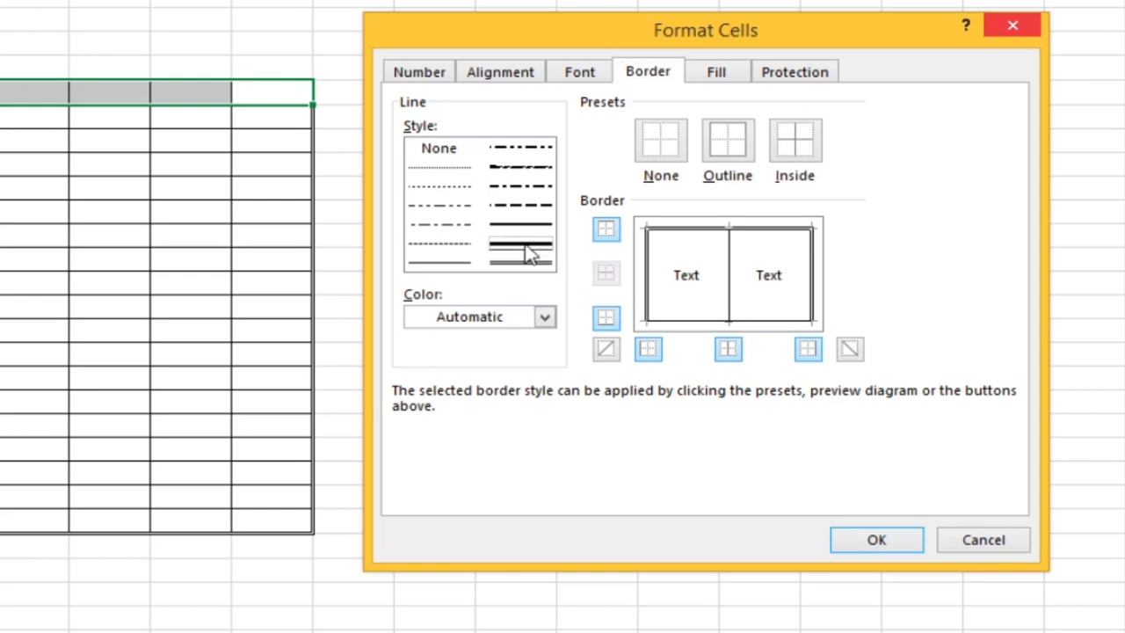
left_click(676, 321)
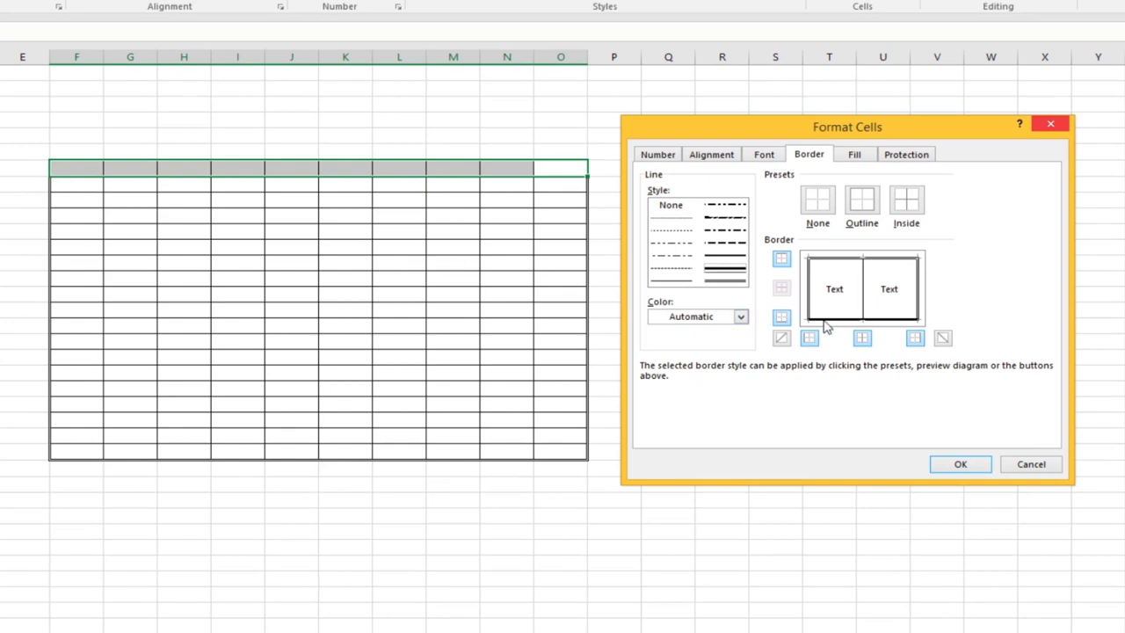
left_click(948, 468)
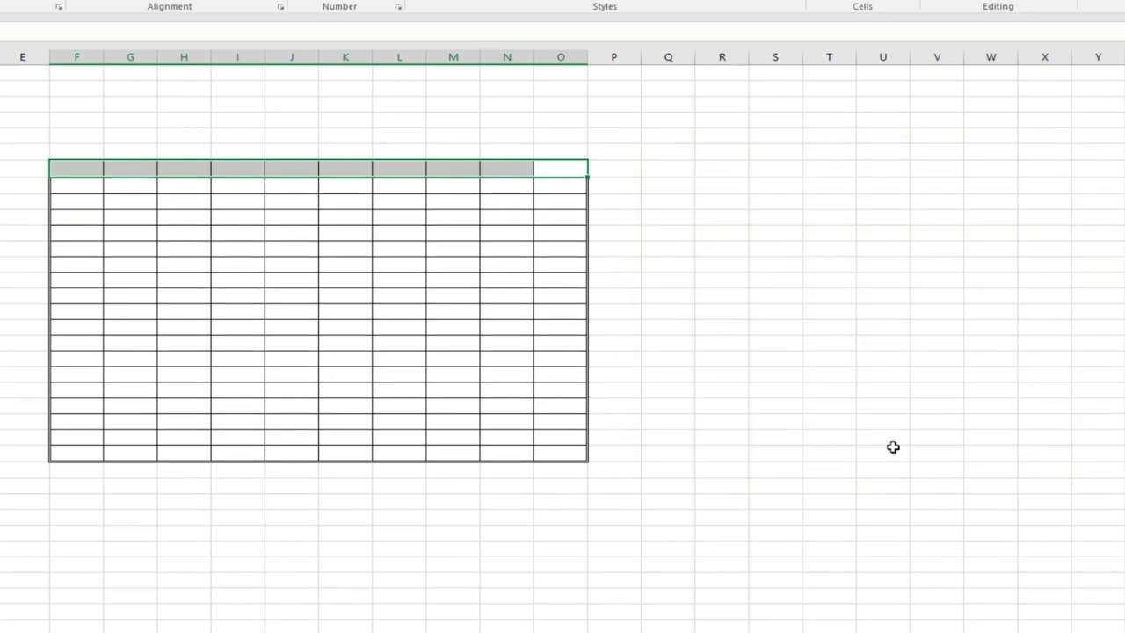
left_click(723, 250)
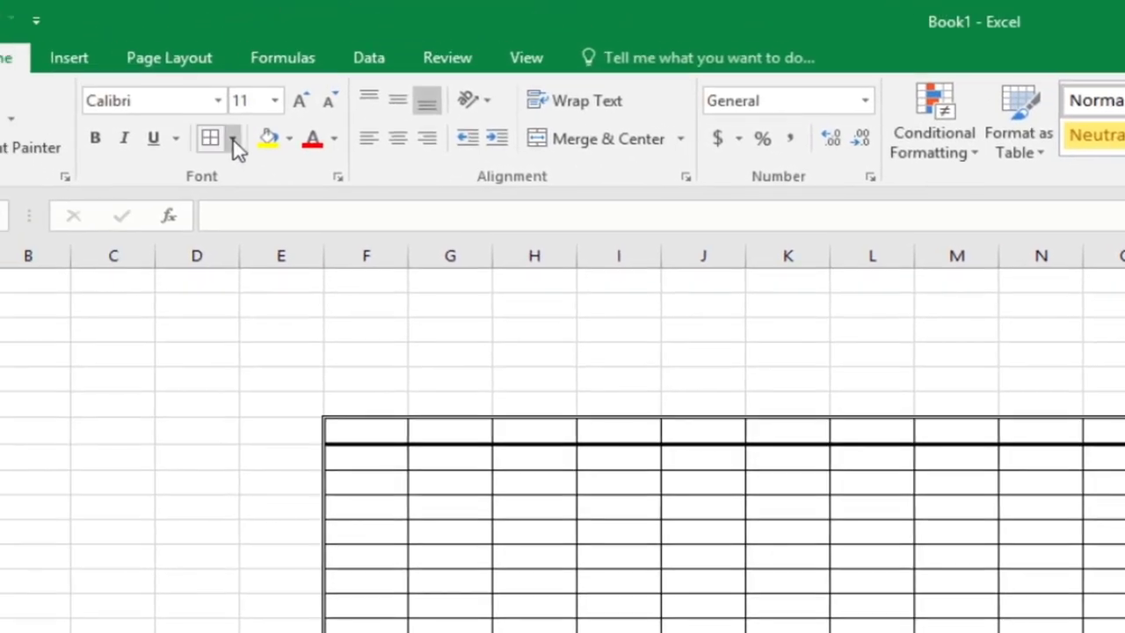
Make header row 7 considerably taller than the table rows below it
left_click(231, 138)
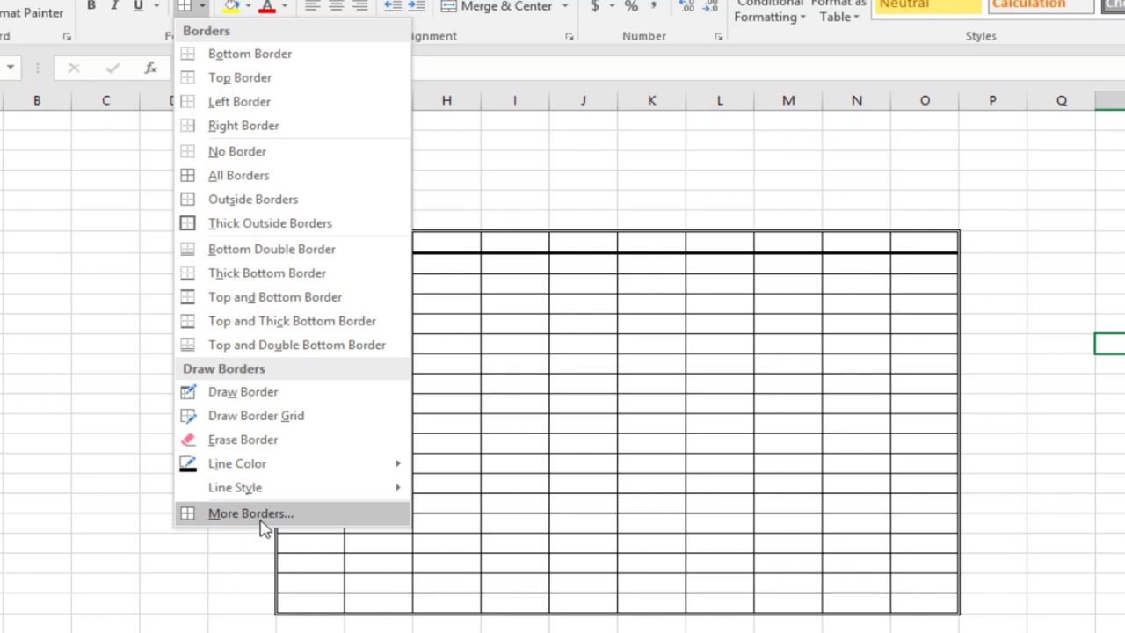
left_click(514, 392)
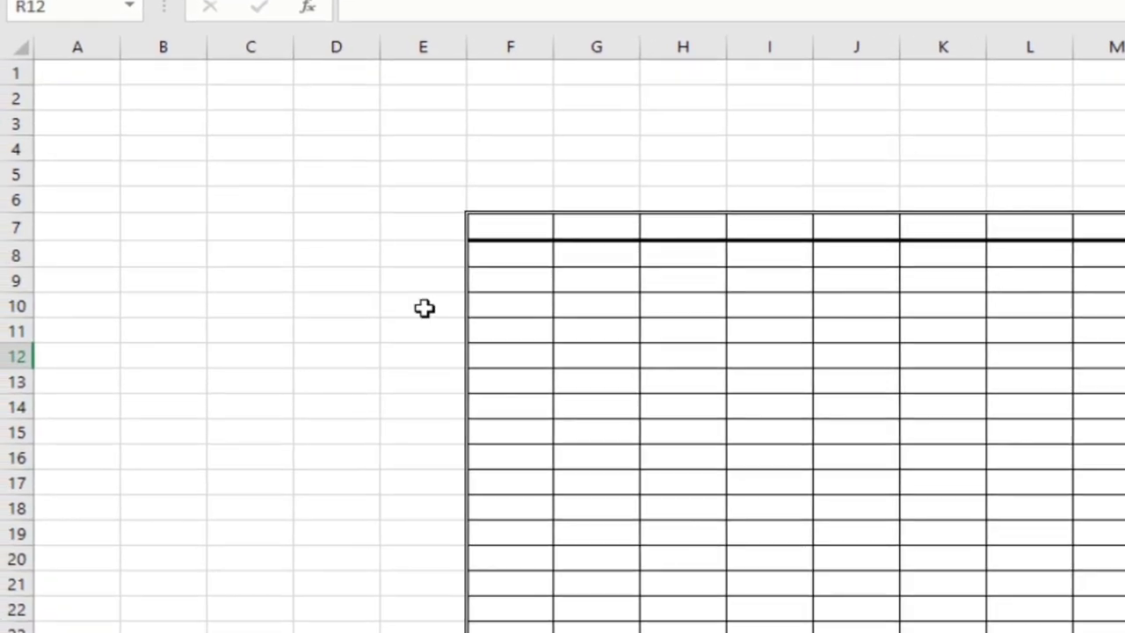
left_click_drag(26, 239, 27, 318)
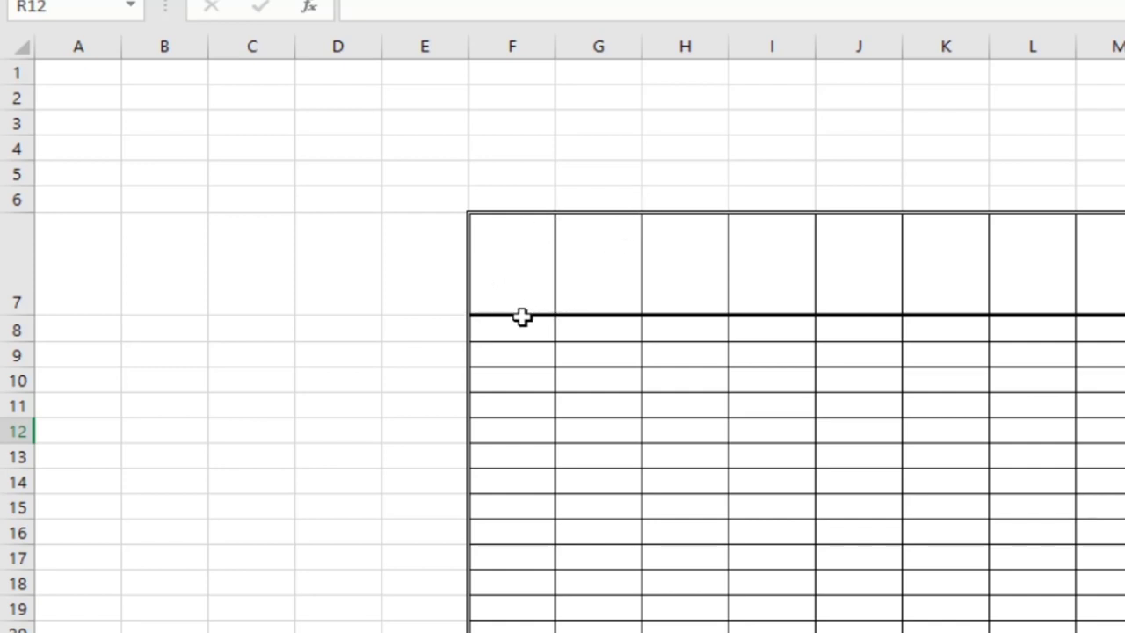
left_click(507, 284)
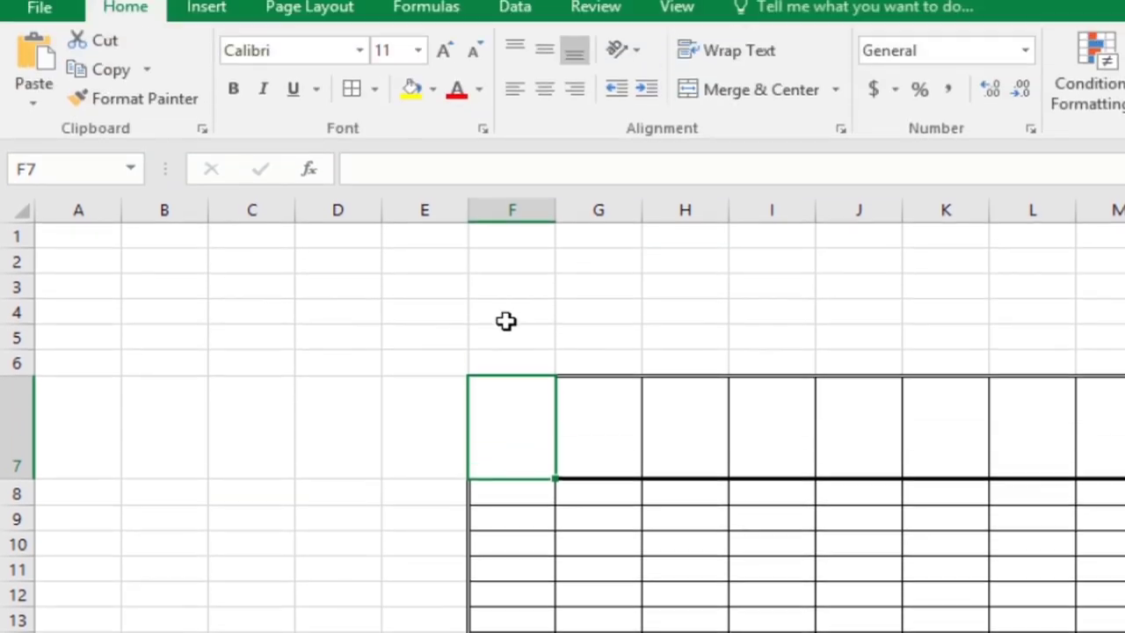
Add a rising diagonal border, bottom-left to top-right, to corner cell F7
left_click(374, 89)
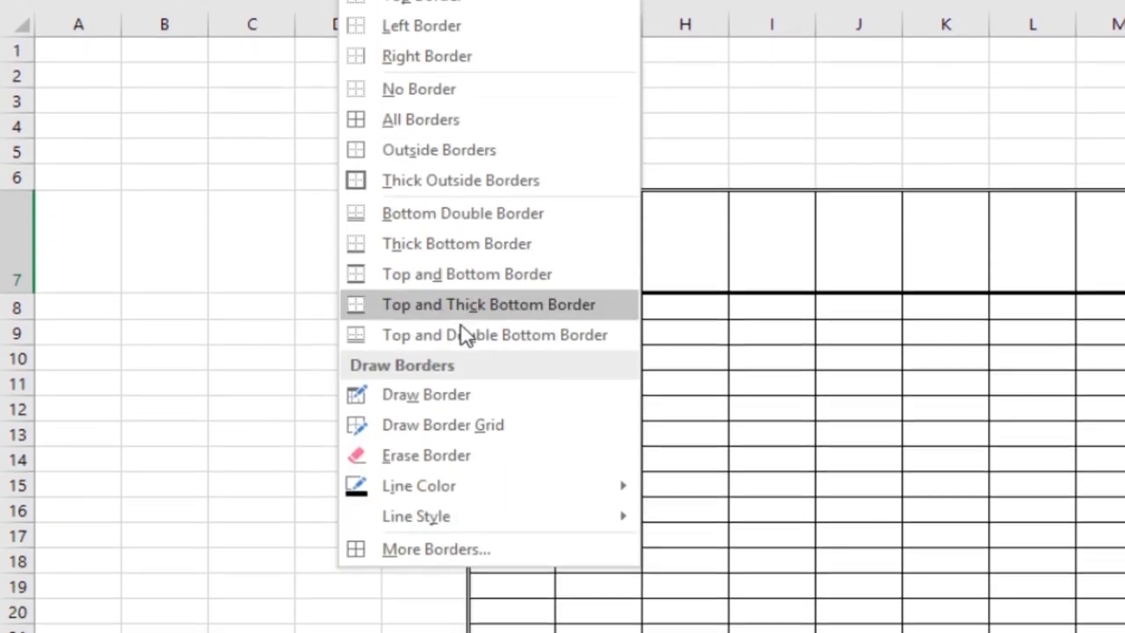
left_click(473, 543)
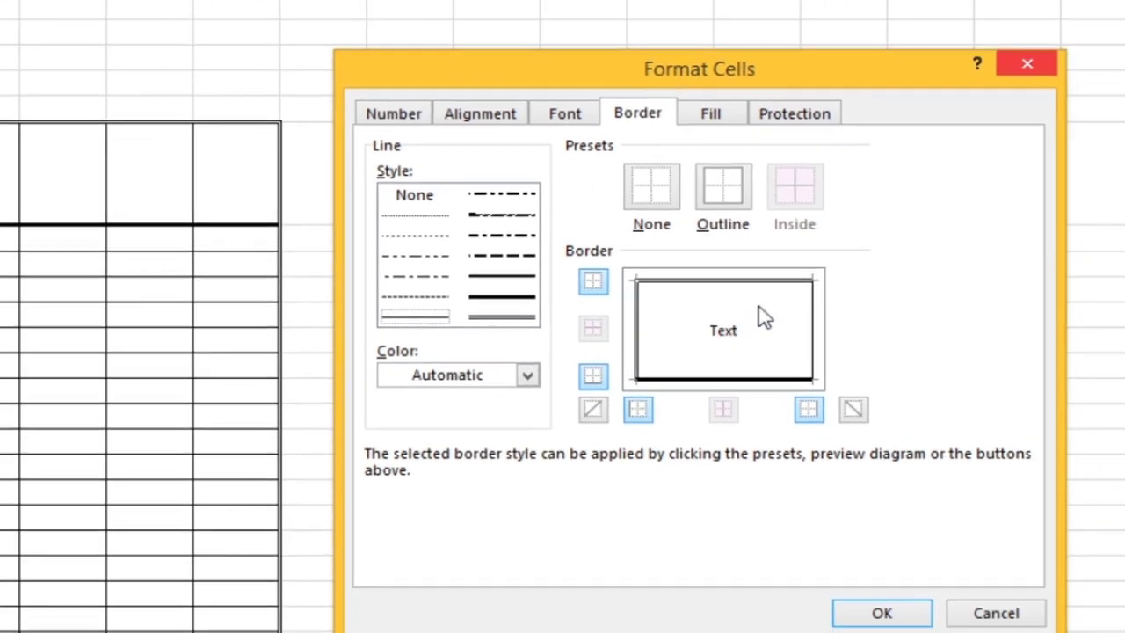
left_click(791, 310)
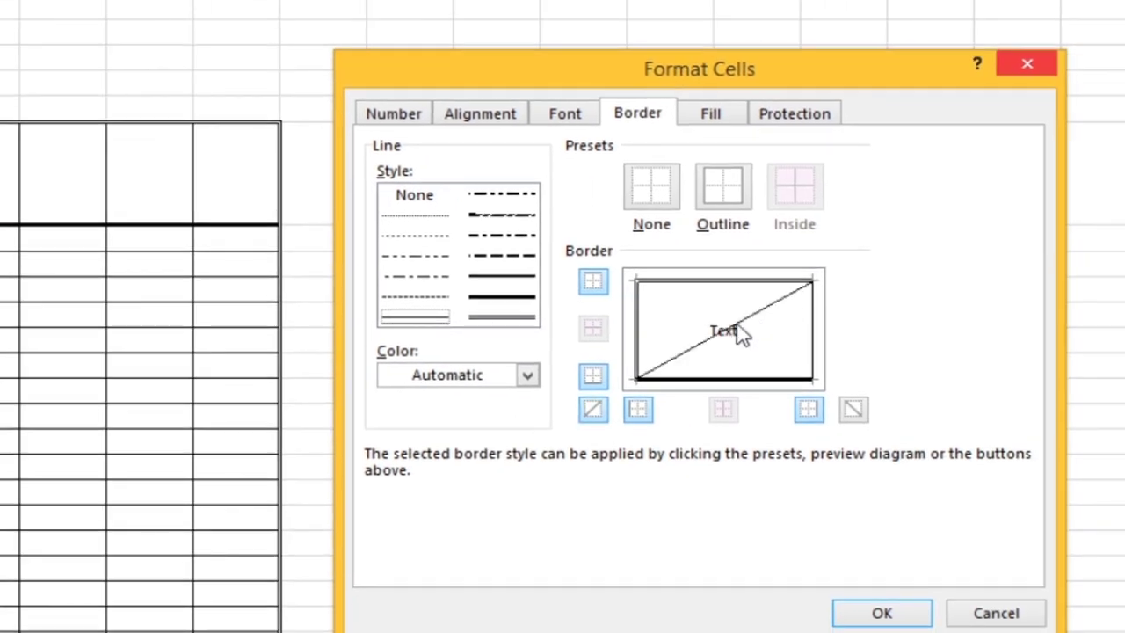
left_click(787, 307)
left_click(673, 312)
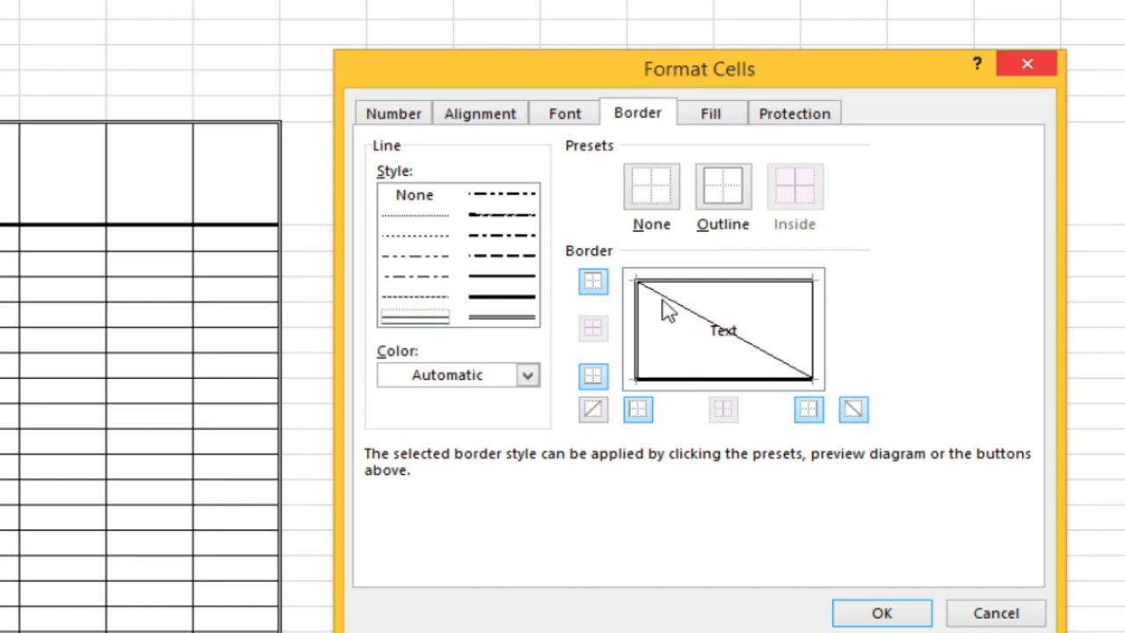
left_click(666, 308)
left_click(787, 304)
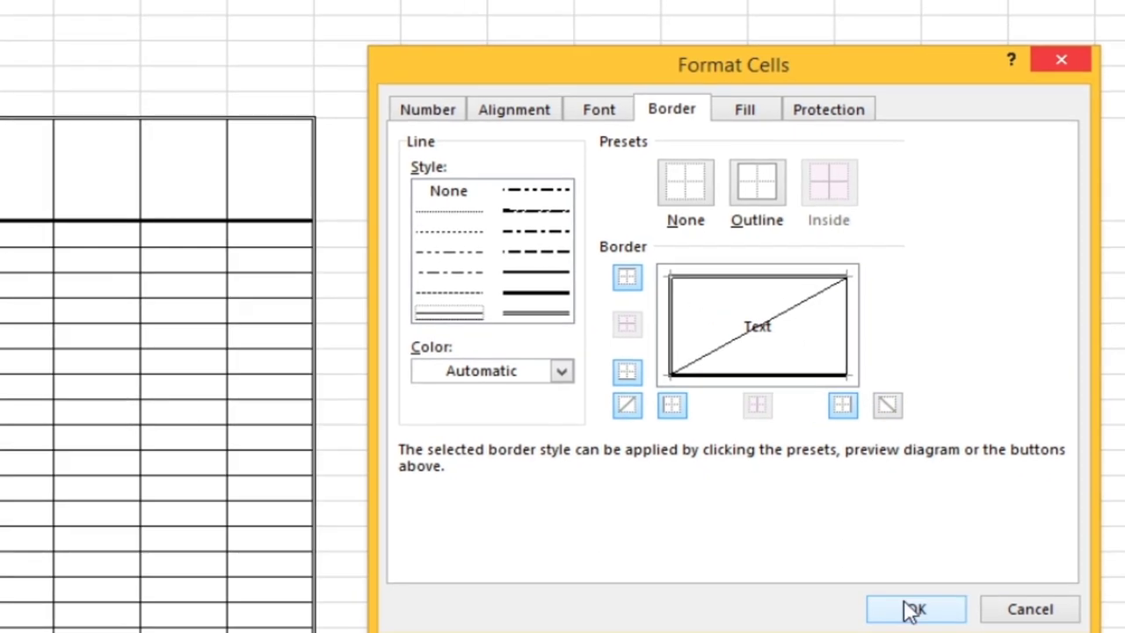
left_click(881, 613)
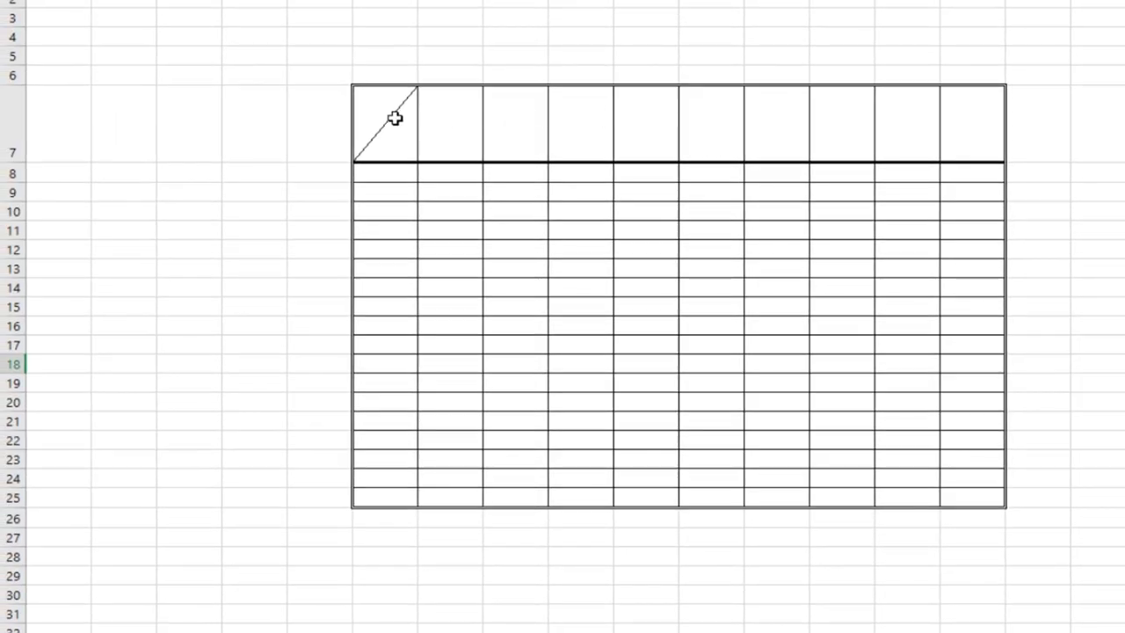
Shrink row 7 back and set borders to None across the whole table F7:O25
left_click_drag(18, 163, 11, 109)
left_click_drag(396, 108, 972, 447)
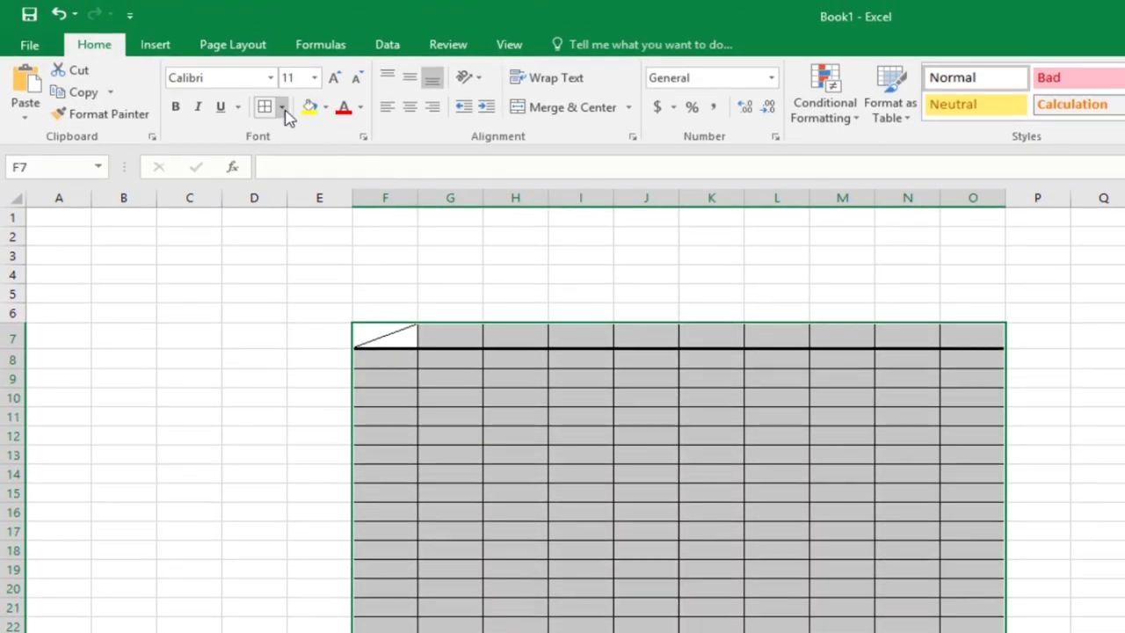
left_click(281, 107)
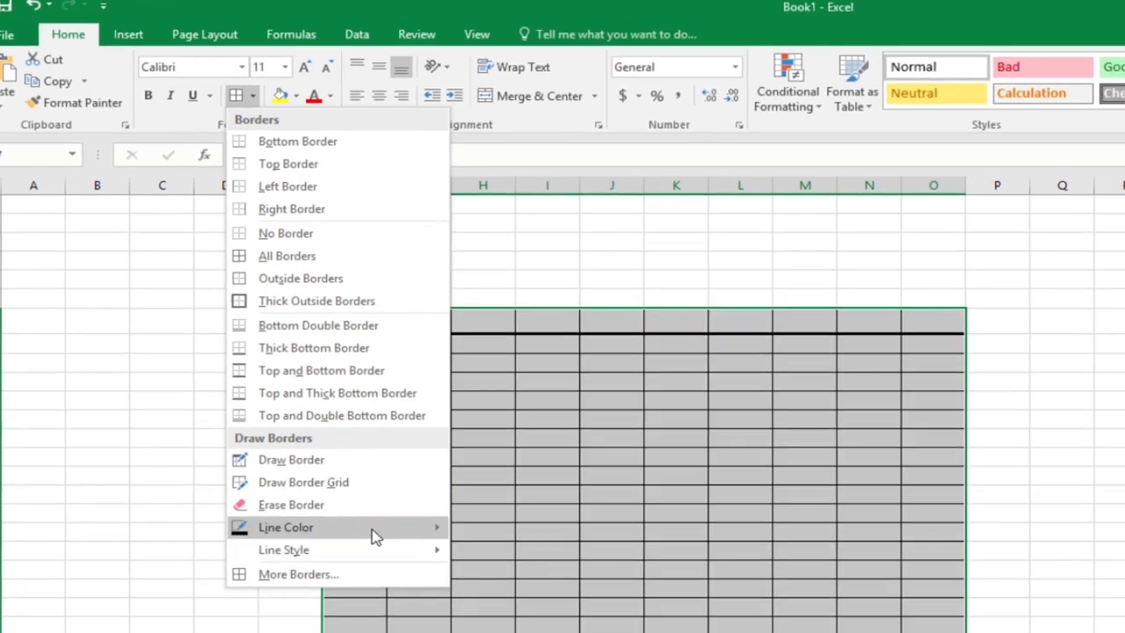
left_click(328, 592)
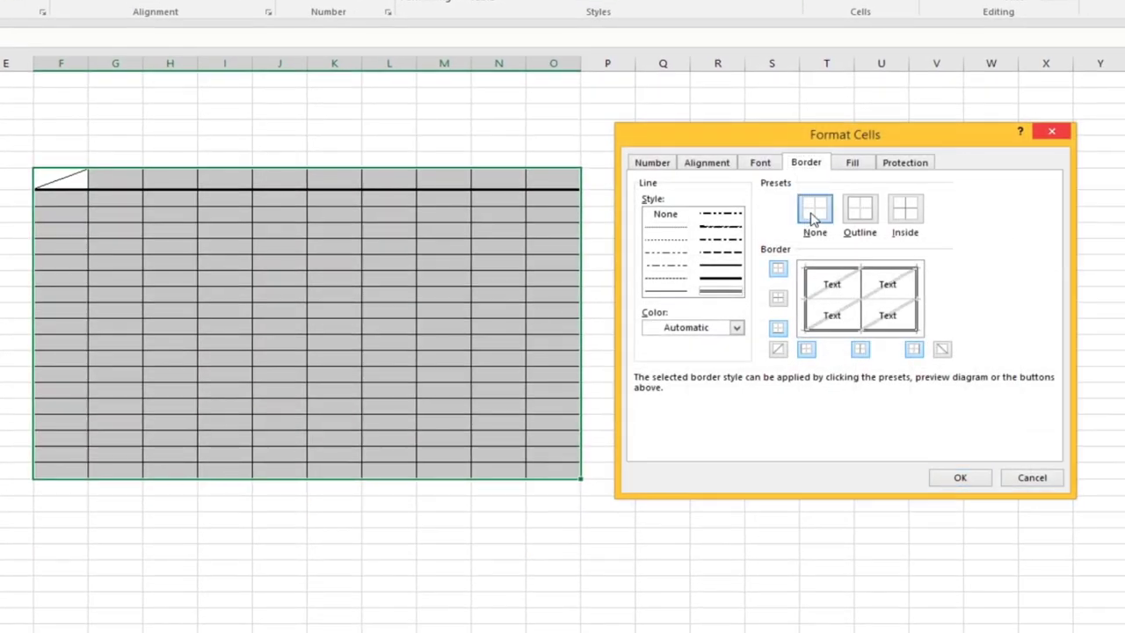
left_click(814, 211)
left_click(958, 479)
left_click(826, 420)
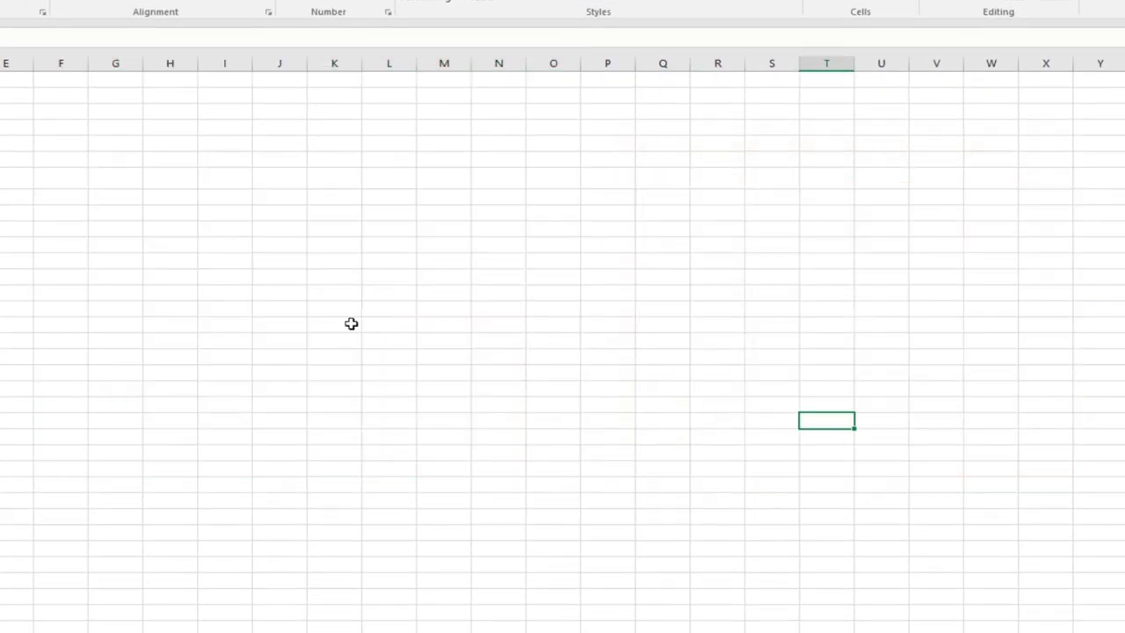